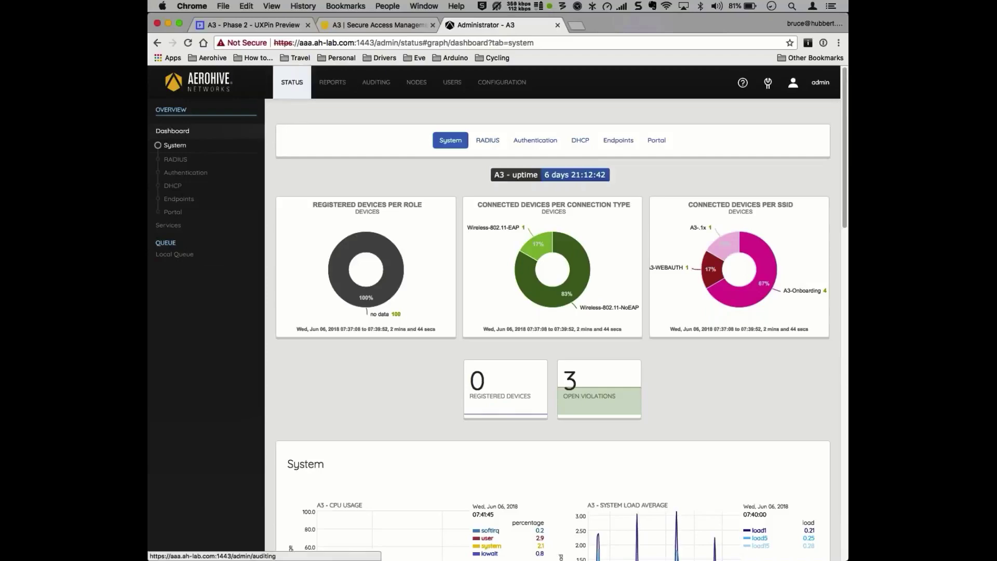
Step: Scroll through the System status dashboard's device charts and resource graphs
{"action": "scroll", "coordinate": [428, 314], "scroll_direction": "down", "scroll_amount": 5}
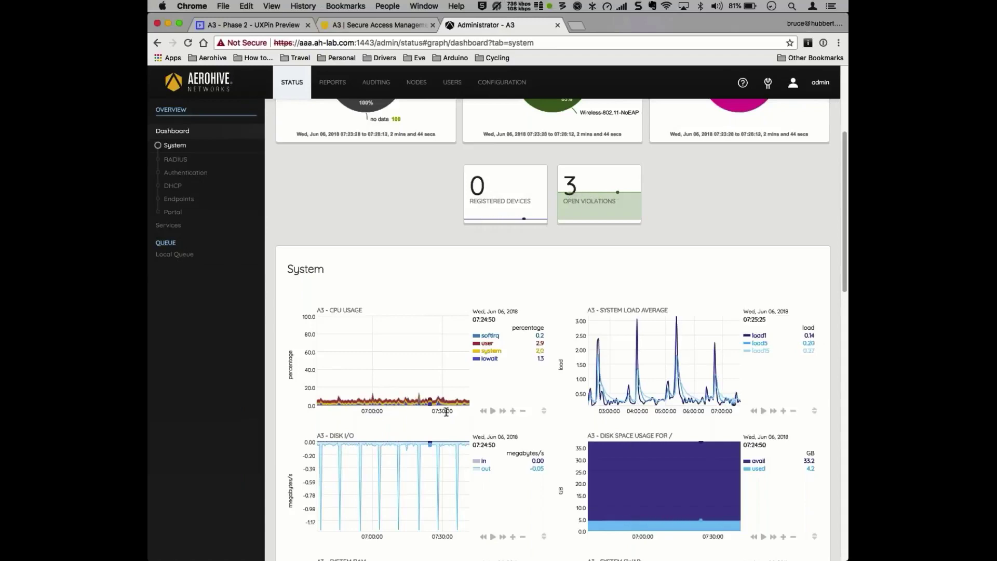
{"action": "scroll", "coordinate": [446, 410], "scroll_direction": "down", "scroll_amount": 5}
{"action": "scroll", "coordinate": [463, 378], "scroll_direction": "up", "scroll_amount": 7}
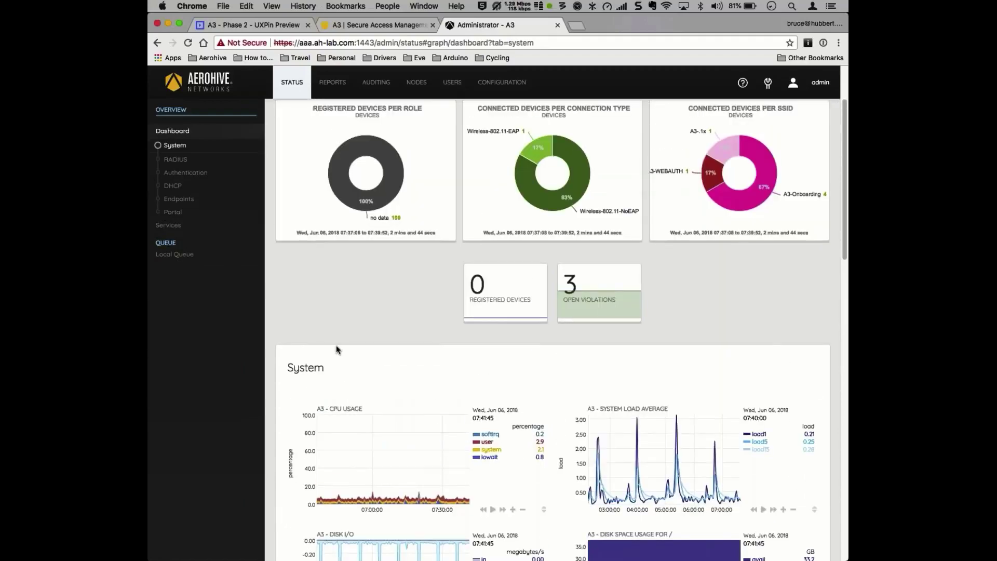
{"action": "scroll", "coordinate": [336, 349], "scroll_direction": "up", "scroll_amount": 2}
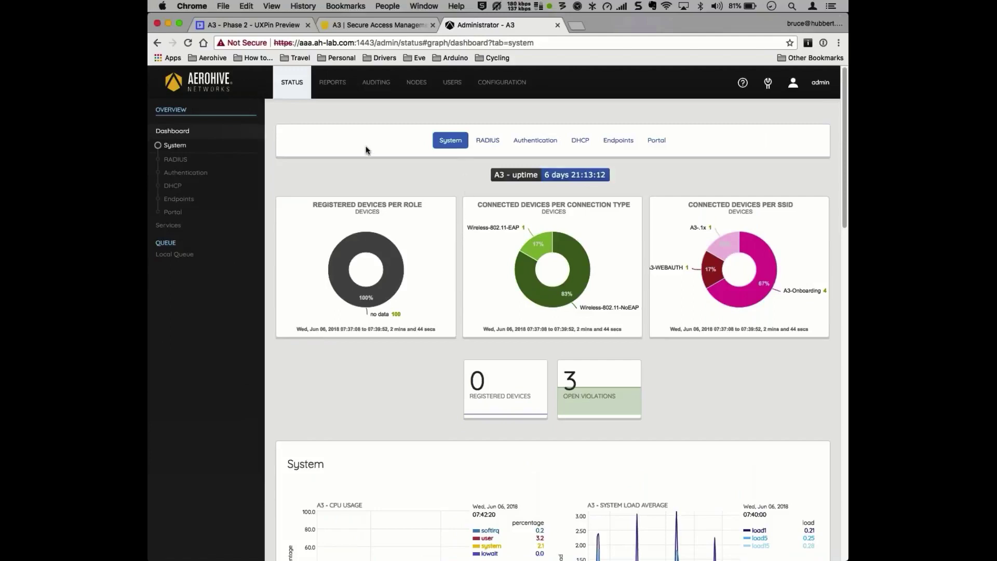
Step: Review the Operating Systems, Violations and SMS registration reports
{"action": "left_click", "coordinate": [336, 86]}
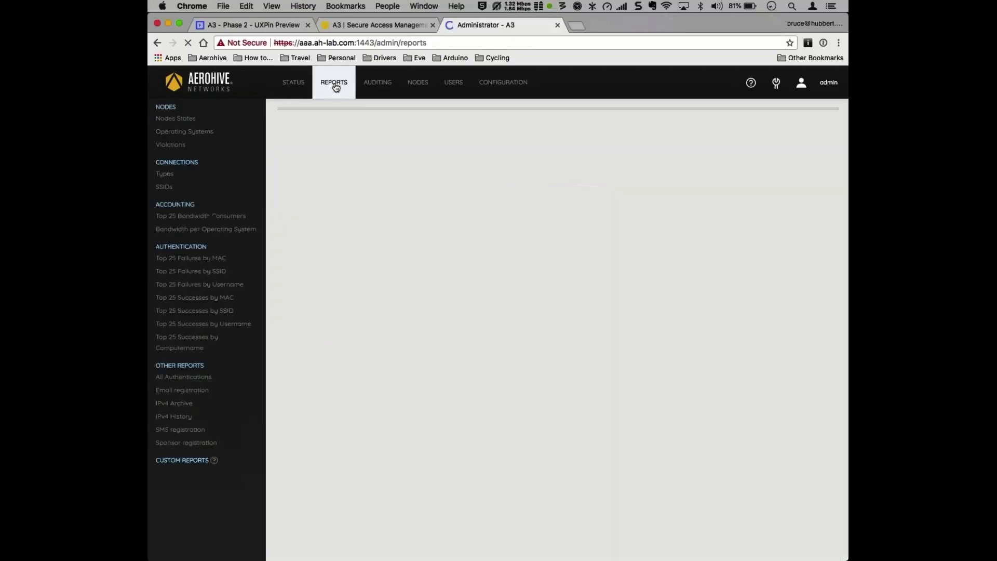
{"action": "left_click", "coordinate": [202, 135]}
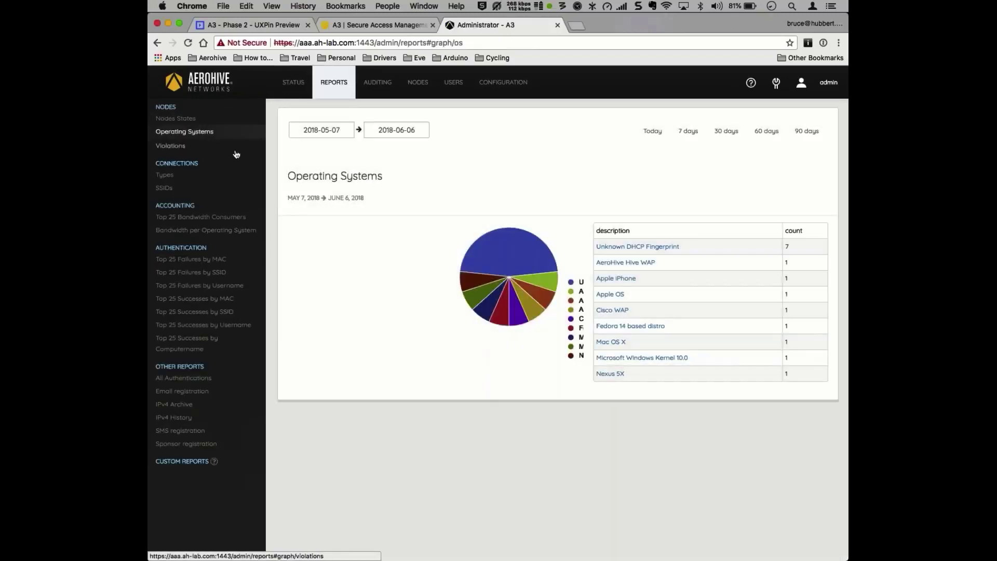
{"action": "left_click", "coordinate": [185, 147]}
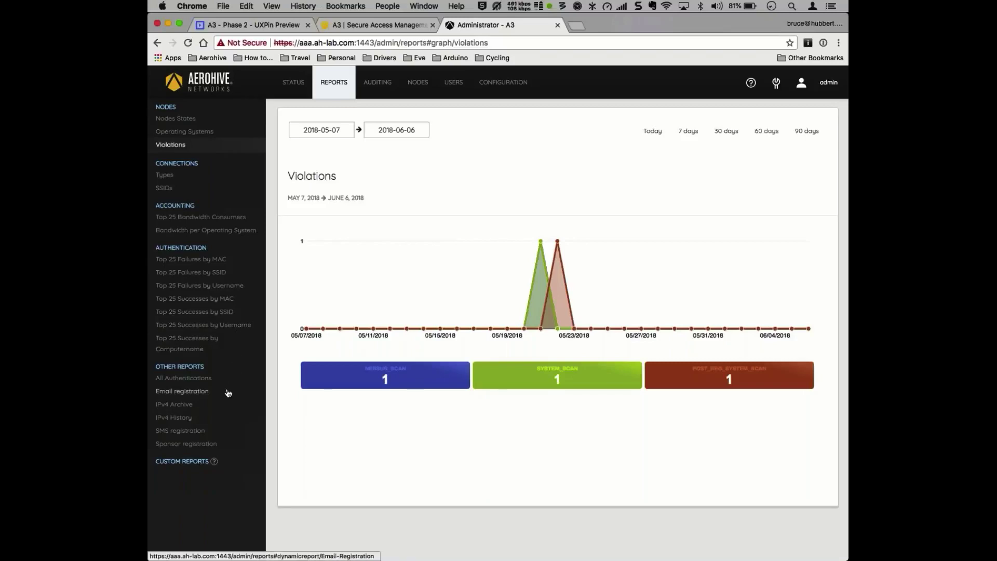
{"action": "left_click", "coordinate": [193, 431]}
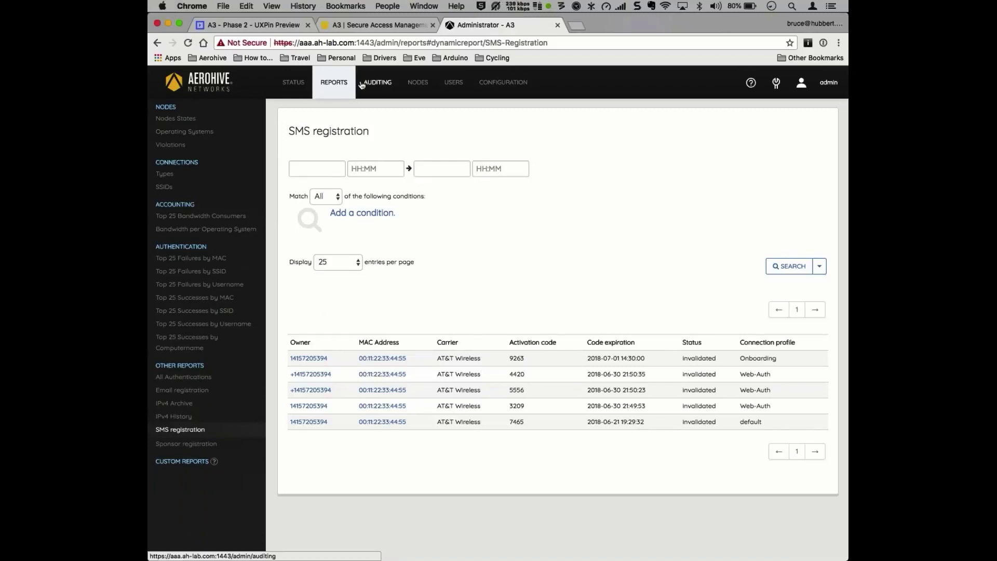
Step: Expand the RADIUS audit log's Status and Sources filters, then view the Nodes list
{"action": "left_click", "coordinate": [377, 83]}
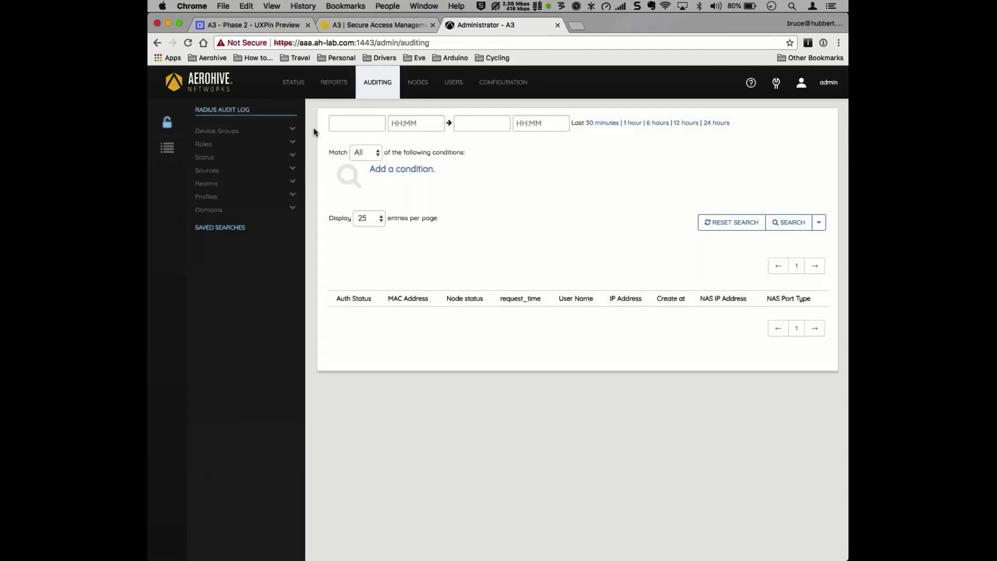
{"action": "left_click", "coordinate": [217, 159]}
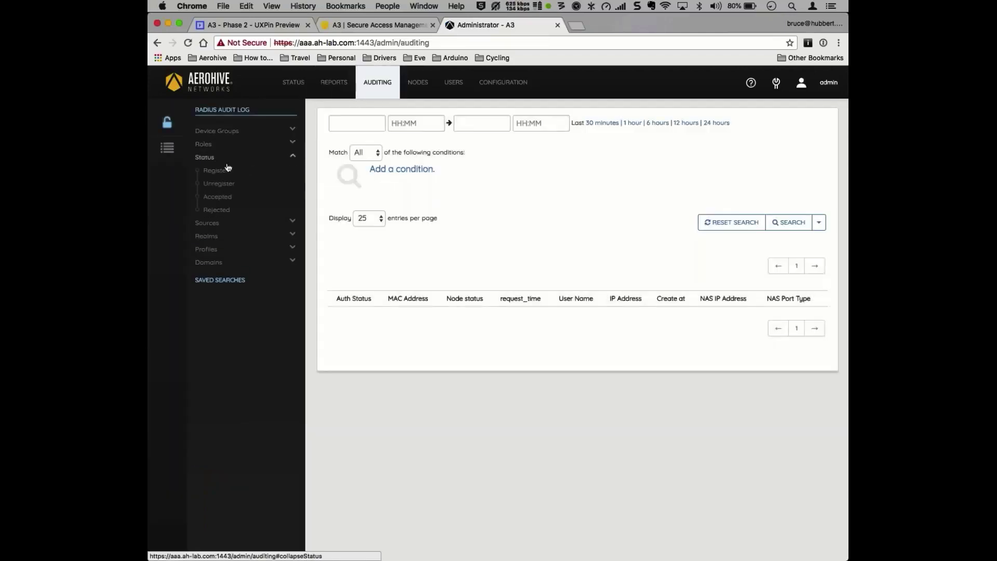
{"action": "left_click", "coordinate": [221, 225]}
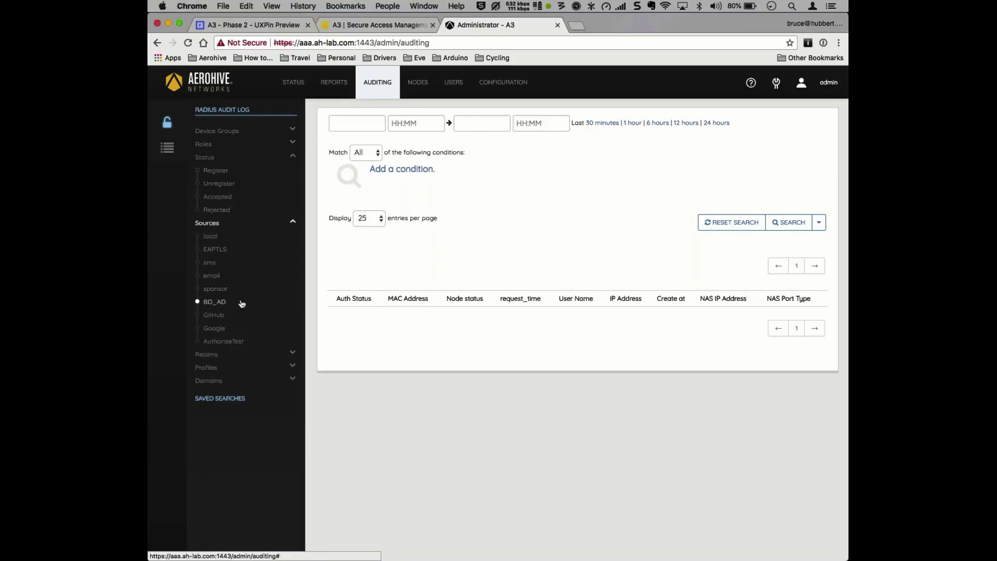
{"action": "left_click", "coordinate": [415, 81]}
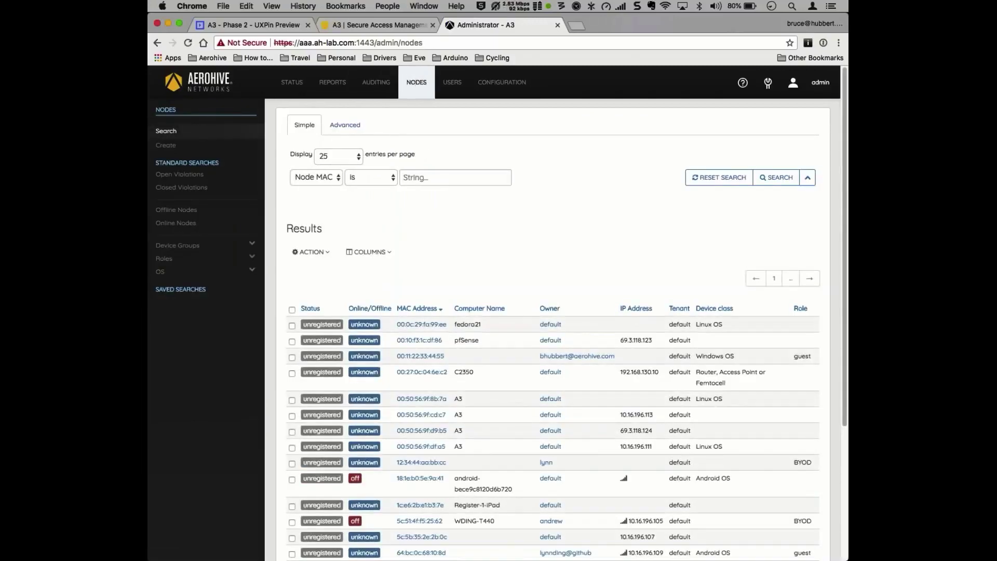
{"action": "scroll", "coordinate": [442, 311], "scroll_direction": "down", "scroll_amount": 5}
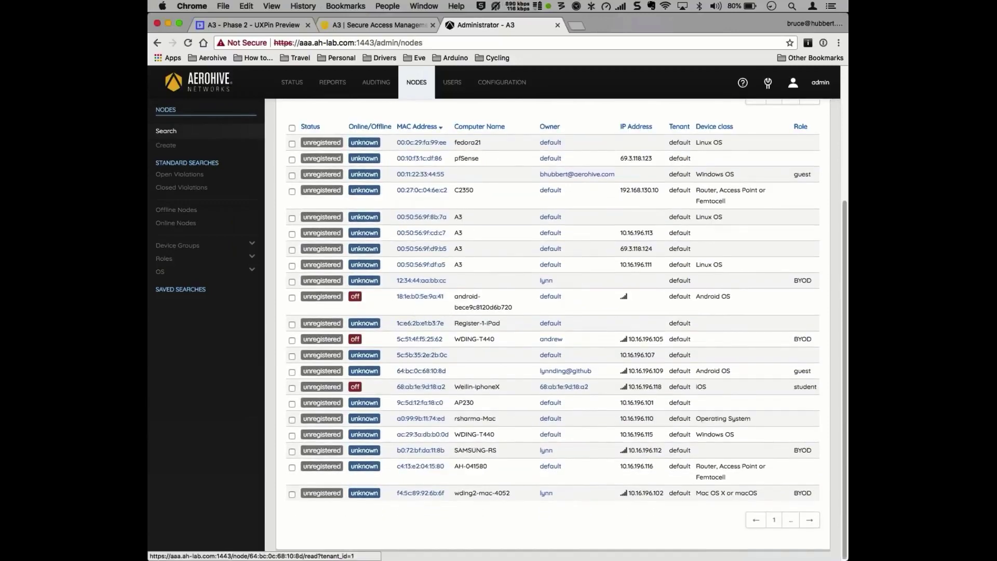
{"action": "left_click", "coordinate": [424, 393]}
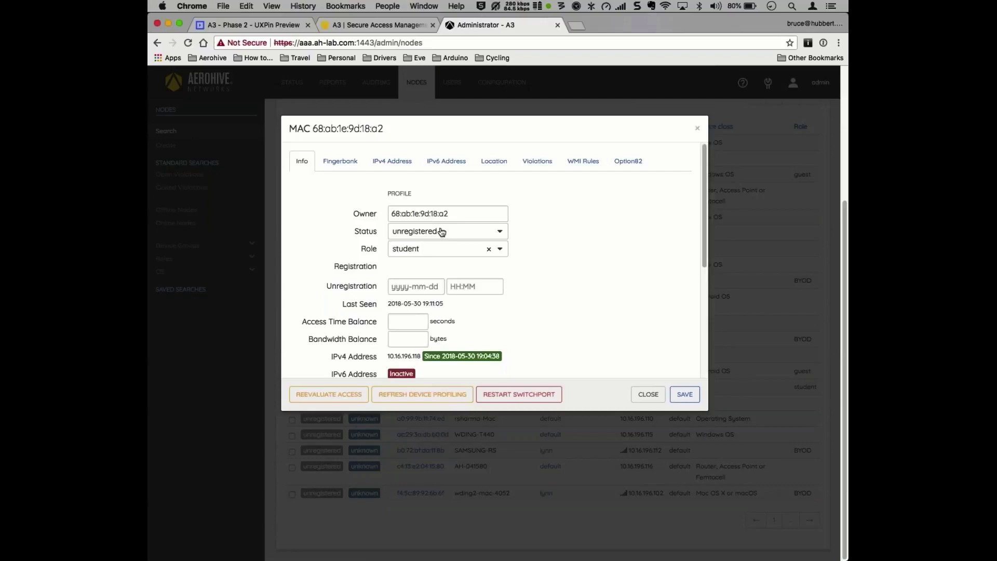
{"action": "left_click", "coordinate": [441, 232]}
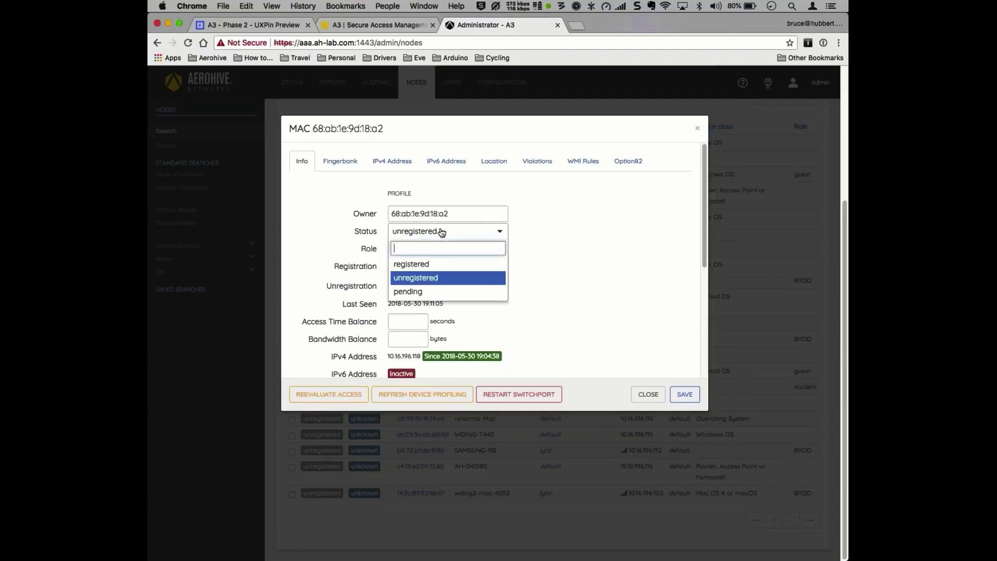
{"action": "left_click", "coordinate": [498, 214]}
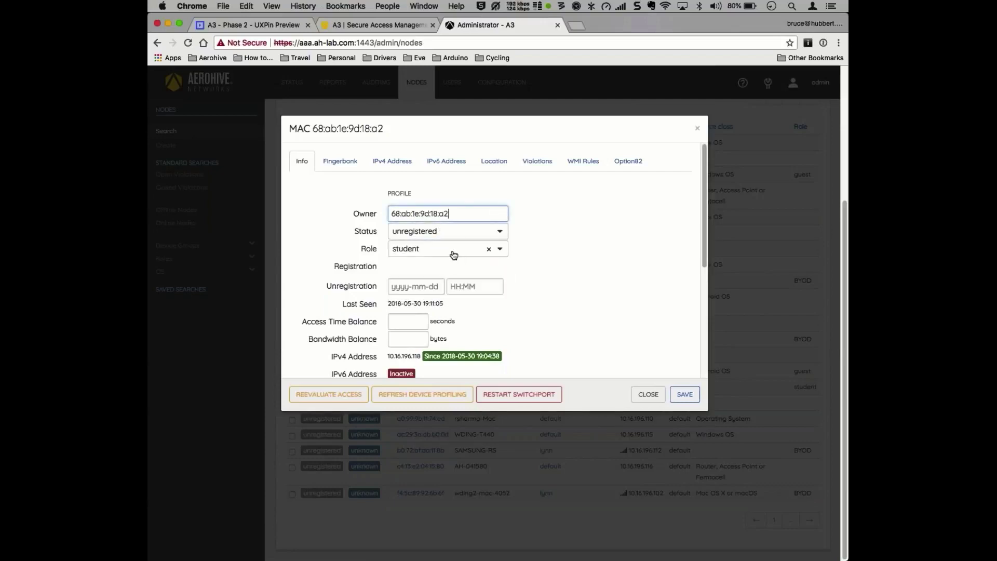
{"action": "left_click", "coordinate": [340, 161]}
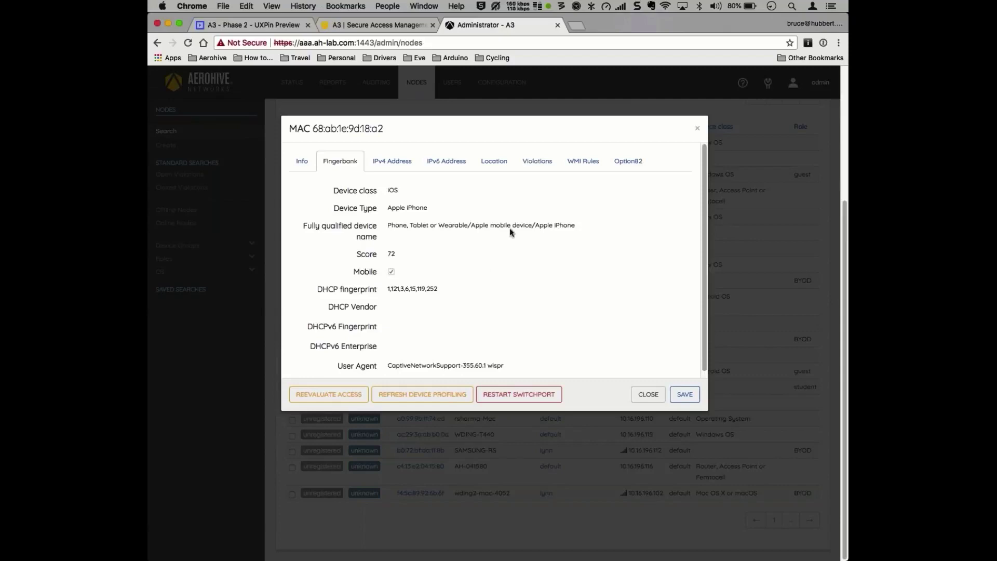
{"action": "left_click", "coordinate": [536, 161]}
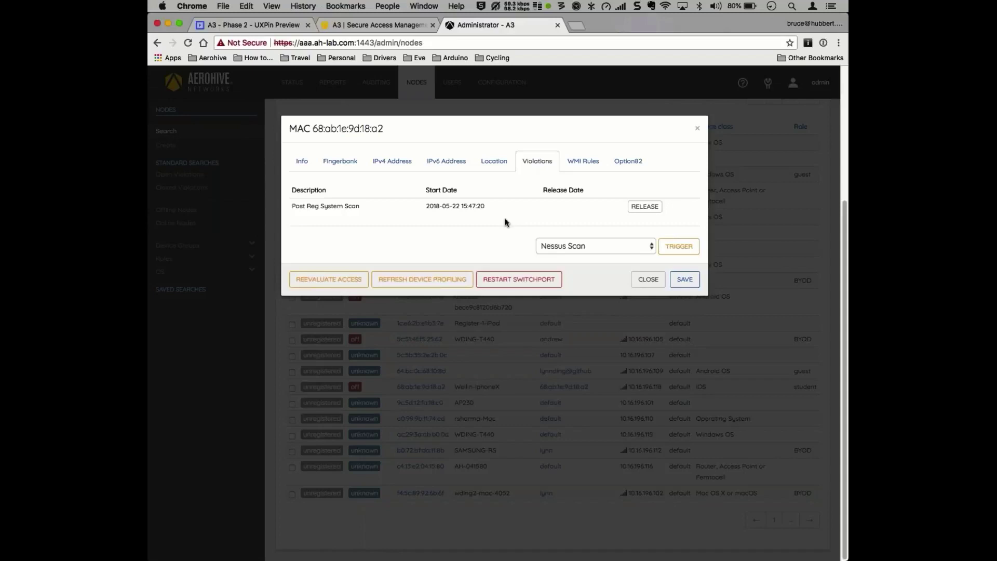
{"action": "left_click", "coordinate": [630, 251]}
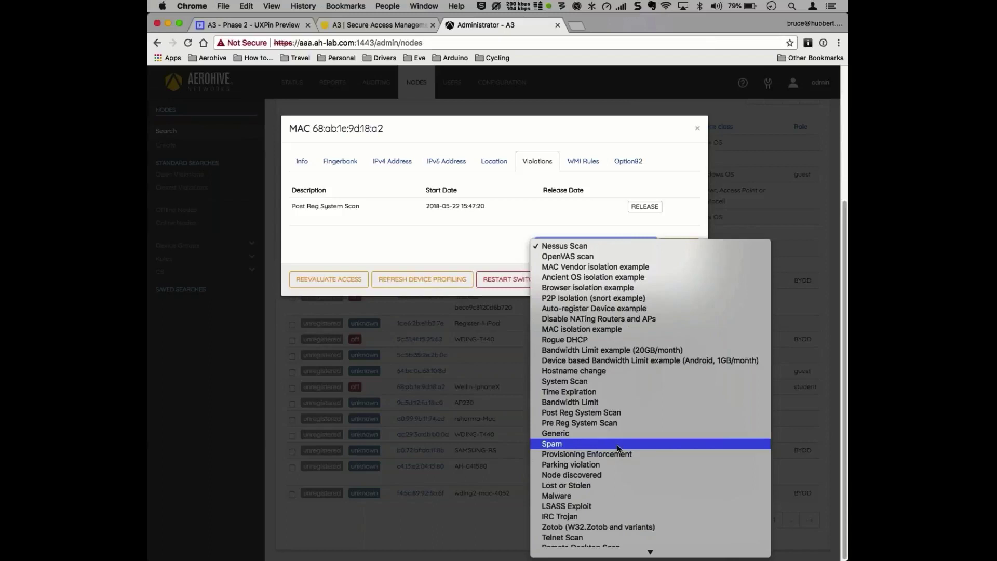
{"action": "left_click", "coordinate": [468, 243]}
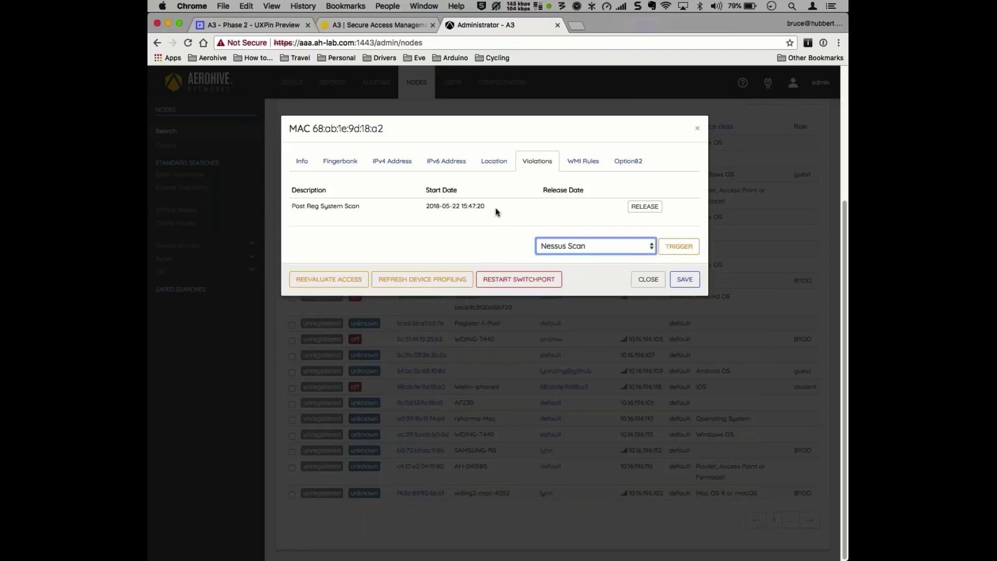
{"action": "left_click", "coordinate": [649, 280]}
Step: View the Users list, then the Configuration section's Policies and Access Control overview
{"action": "left_click", "coordinate": [450, 88]}
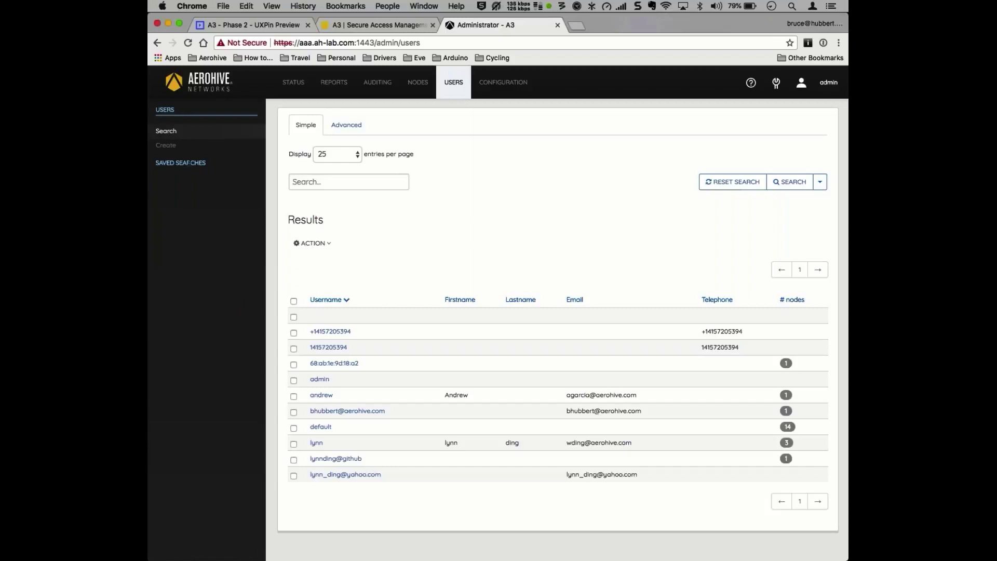
{"action": "left_click", "coordinate": [507, 88]}
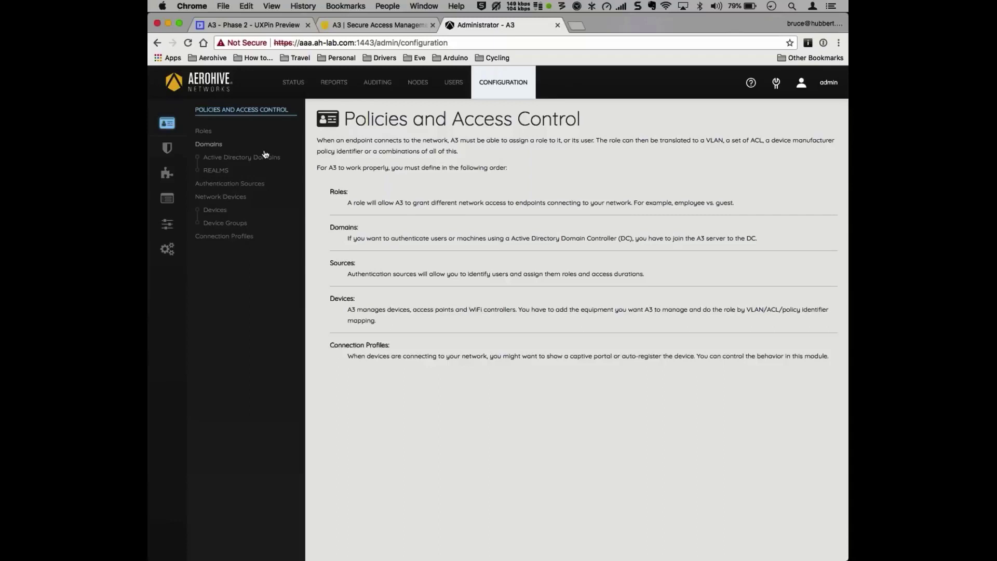
Step: Show the Roles table with default, guest, BYOD, student and their max nodes per user
{"action": "left_click", "coordinate": [204, 133]}
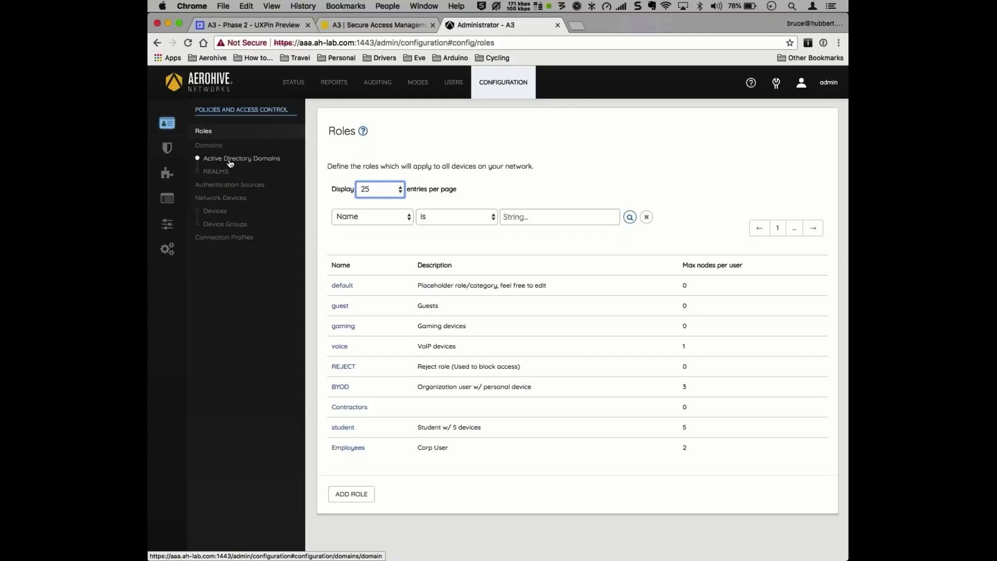
Step: Browse the Internal, Exclusive and External source types offered under Add Source
{"action": "left_click", "coordinate": [237, 190]}
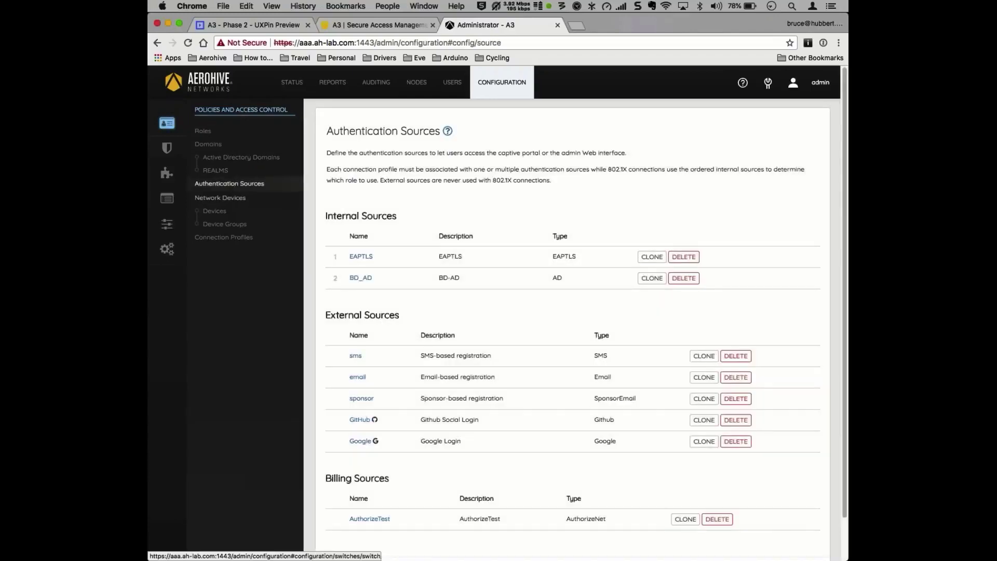
{"action": "scroll", "coordinate": [411, 311], "scroll_direction": "down", "scroll_amount": 2}
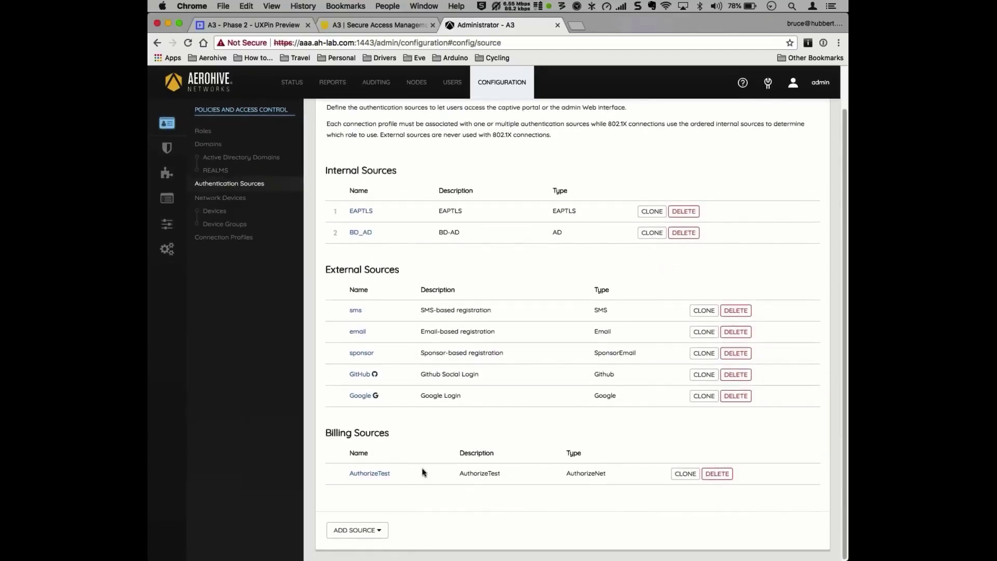
{"action": "left_click", "coordinate": [378, 530]}
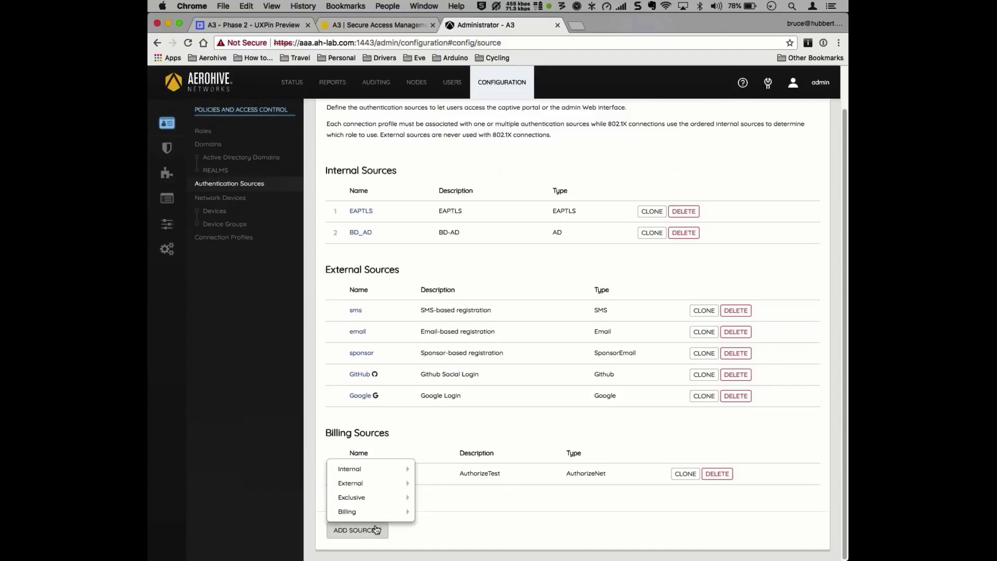
{"action": "mouse_move", "coordinate": [371, 468]}
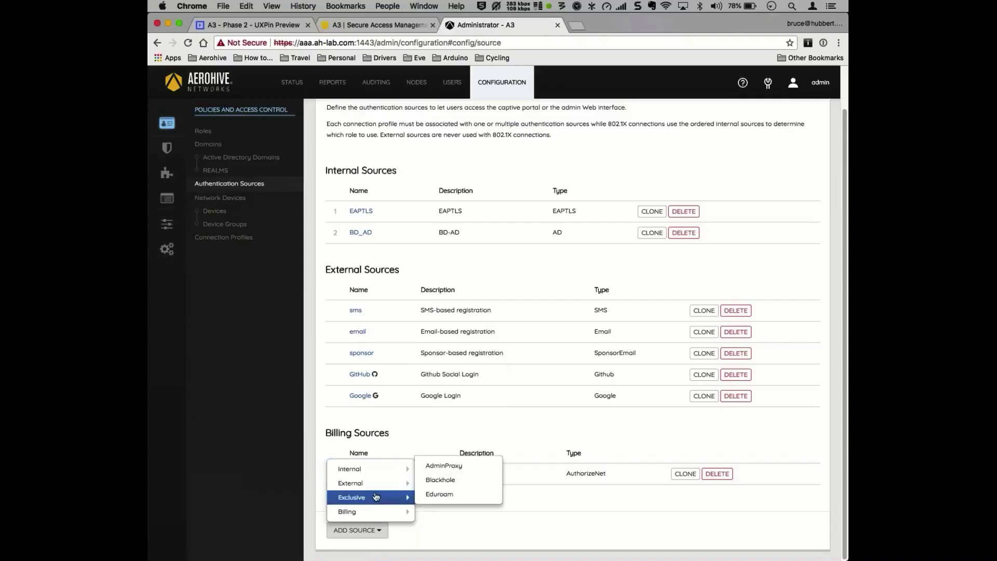
{"action": "mouse_move", "coordinate": [378, 486]}
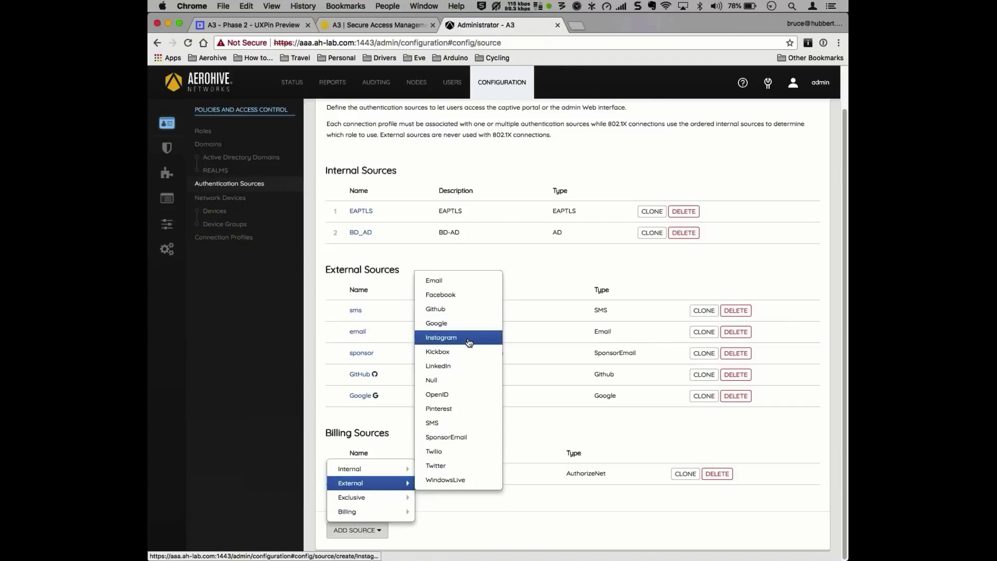
{"action": "left_click", "coordinate": [467, 423]}
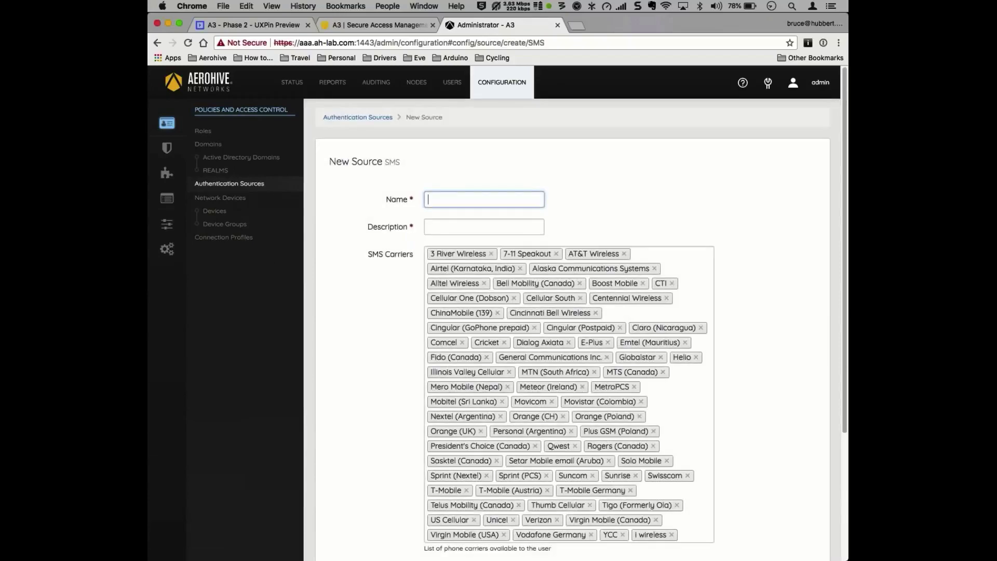
{"action": "scroll", "coordinate": [399, 424], "scroll_direction": "down", "scroll_amount": 3}
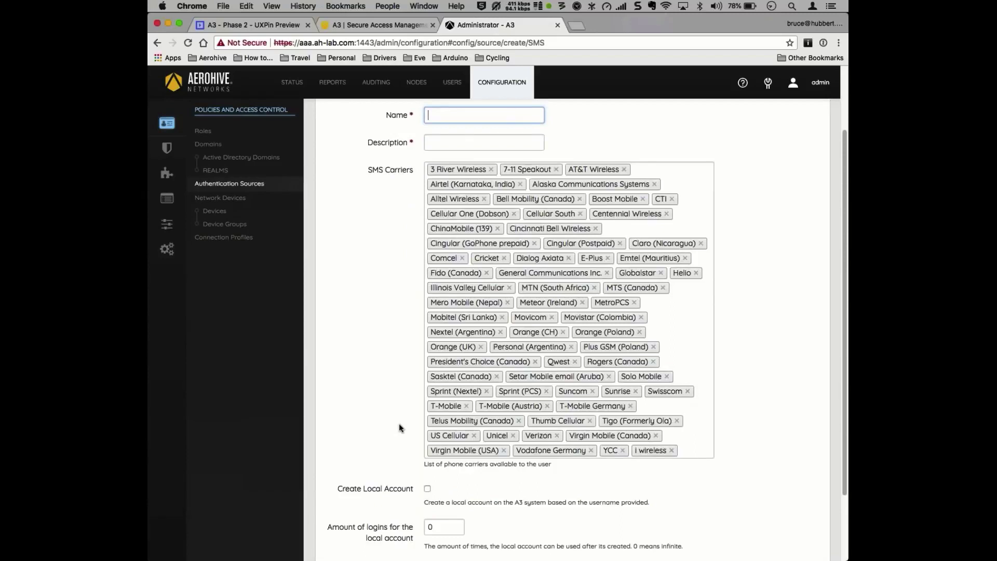
{"action": "scroll", "coordinate": [399, 423], "scroll_direction": "up", "scroll_amount": 3}
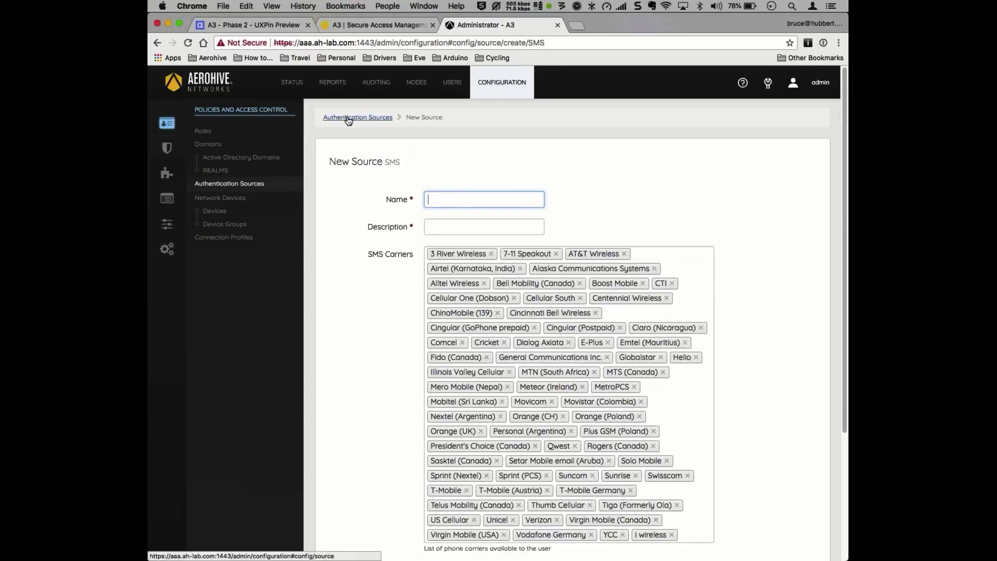
{"action": "left_click", "coordinate": [347, 118]}
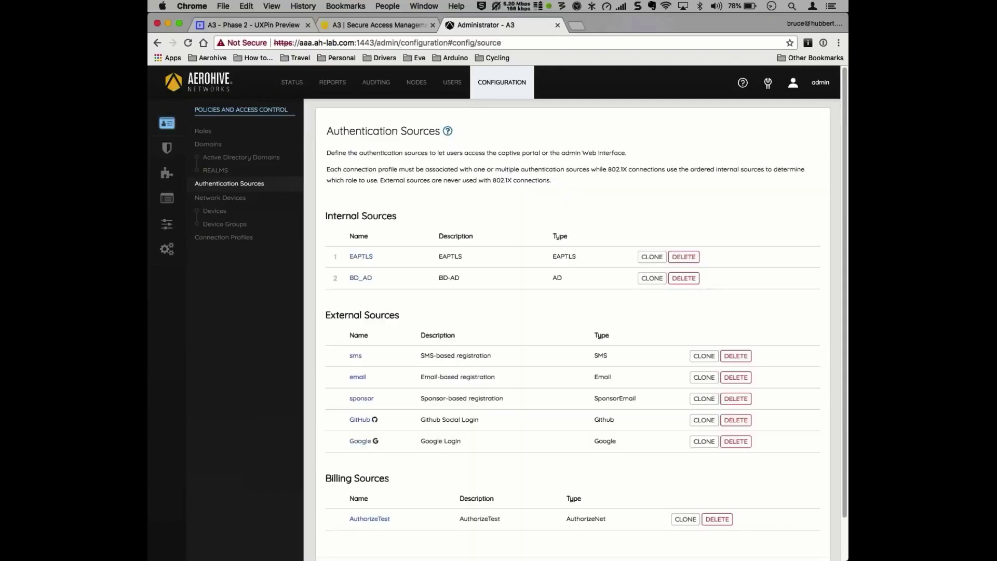
{"action": "scroll", "coordinate": [368, 535], "scroll_direction": "down", "scroll_amount": 2}
{"action": "left_click", "coordinate": [369, 535]}
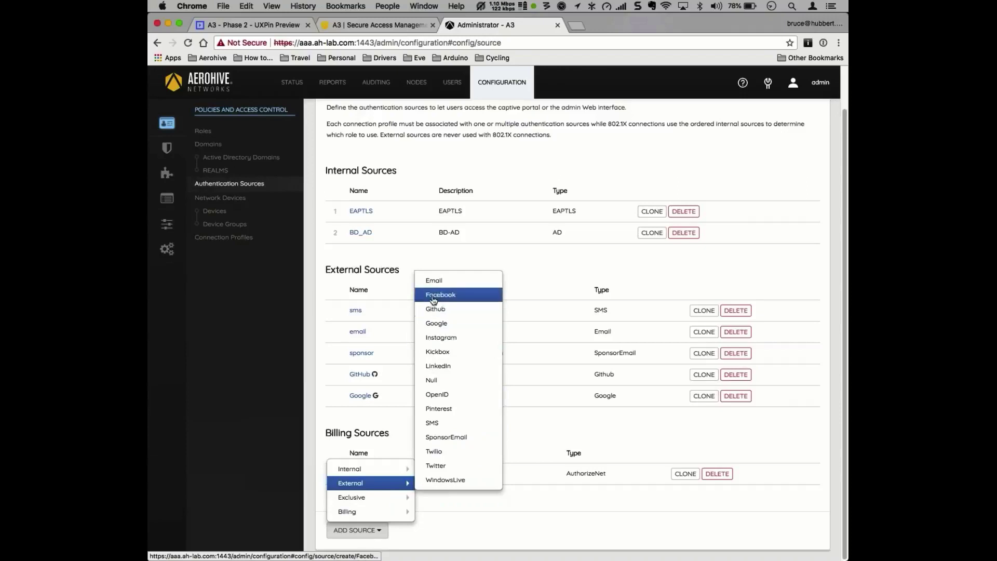
{"action": "left_click", "coordinate": [435, 281]}
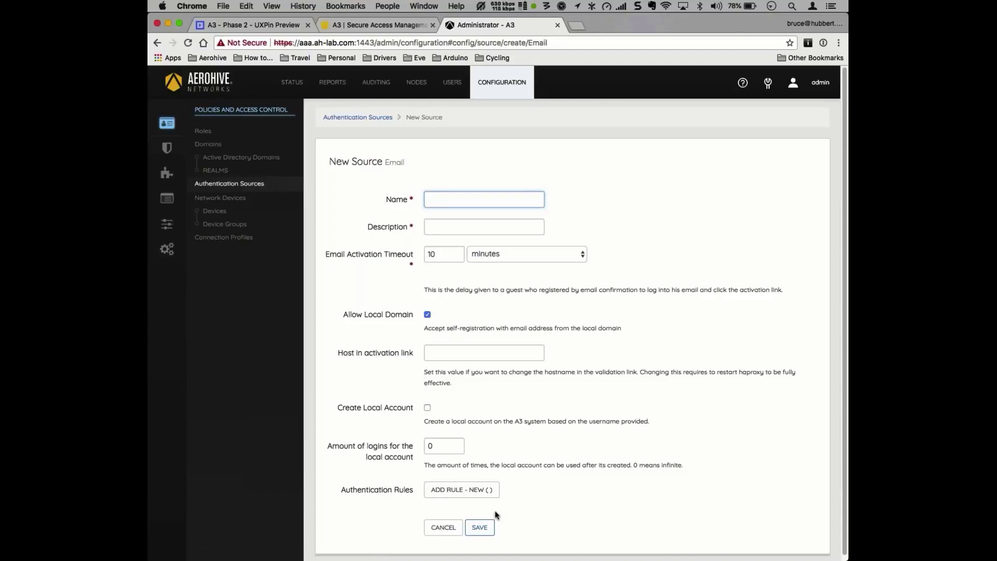
{"action": "left_click", "coordinate": [444, 528]}
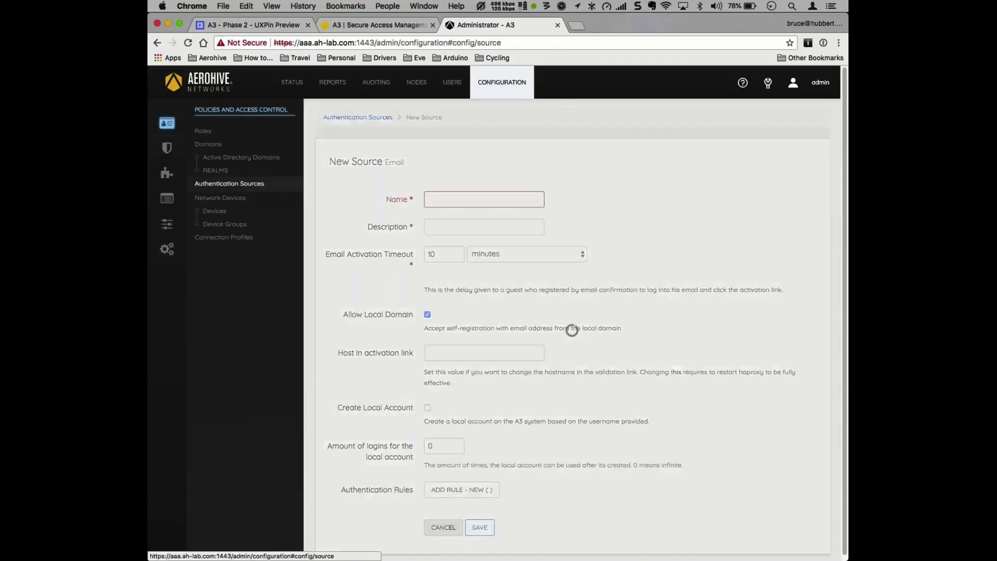
{"action": "scroll", "coordinate": [416, 527], "scroll_direction": "down", "scroll_amount": 2}
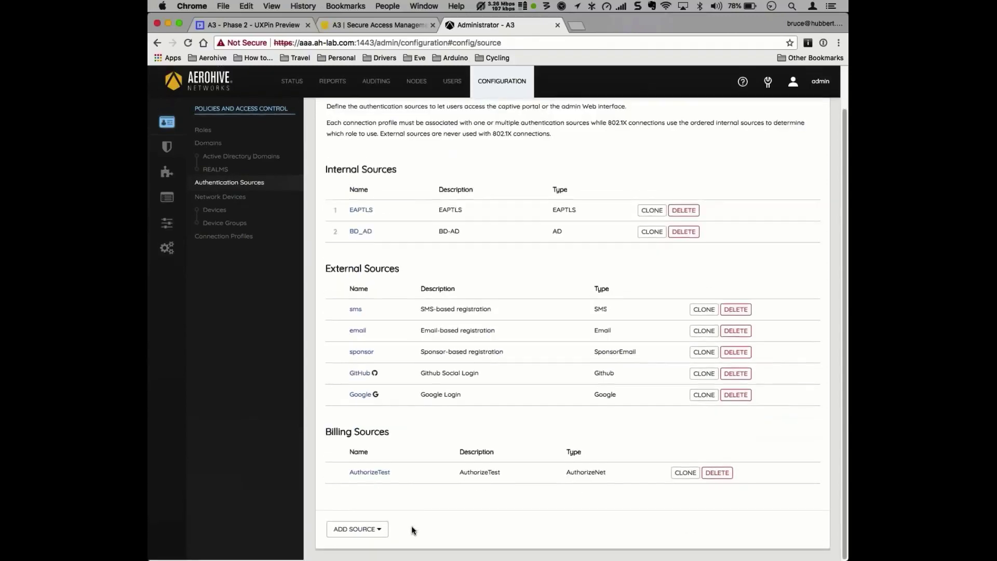
{"action": "left_click", "coordinate": [364, 533]}
{"action": "mouse_move", "coordinate": [374, 469]}
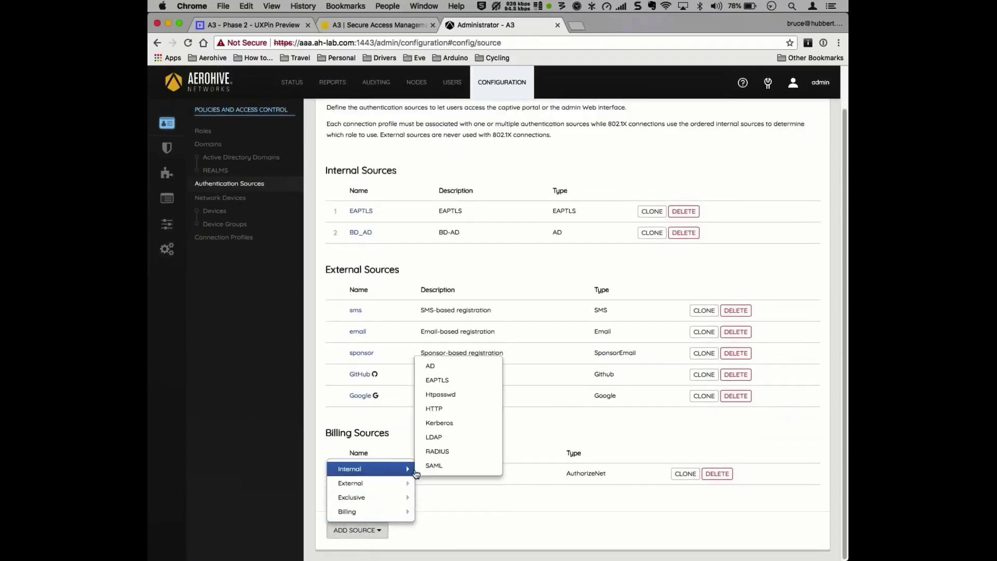
{"action": "mouse_move", "coordinate": [399, 483]}
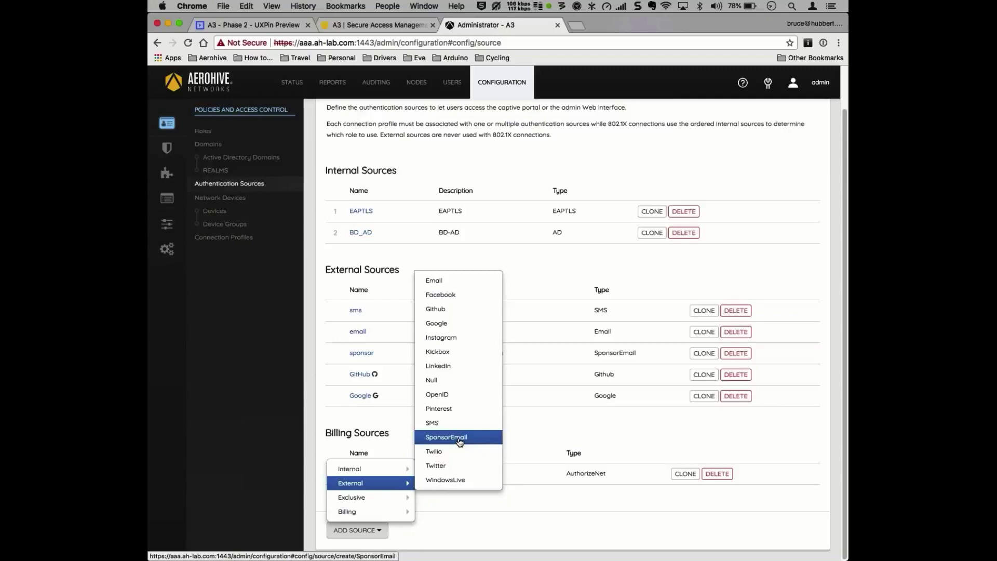
{"action": "mouse_move", "coordinate": [384, 501]}
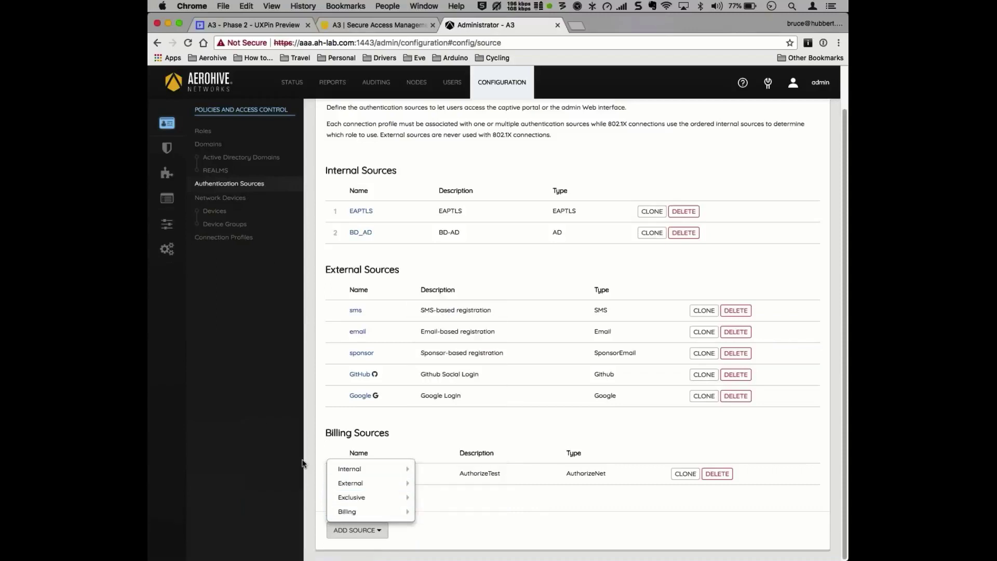
Step: View the network Devices list, then the Connection Profiles and Pages list
{"action": "left_click", "coordinate": [225, 212]}
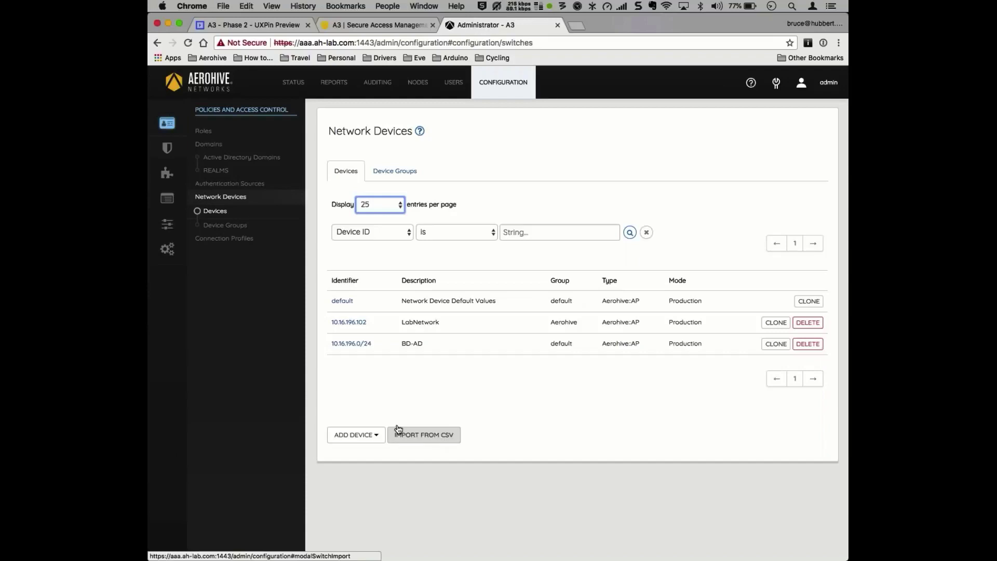
{"action": "left_click", "coordinate": [216, 239]}
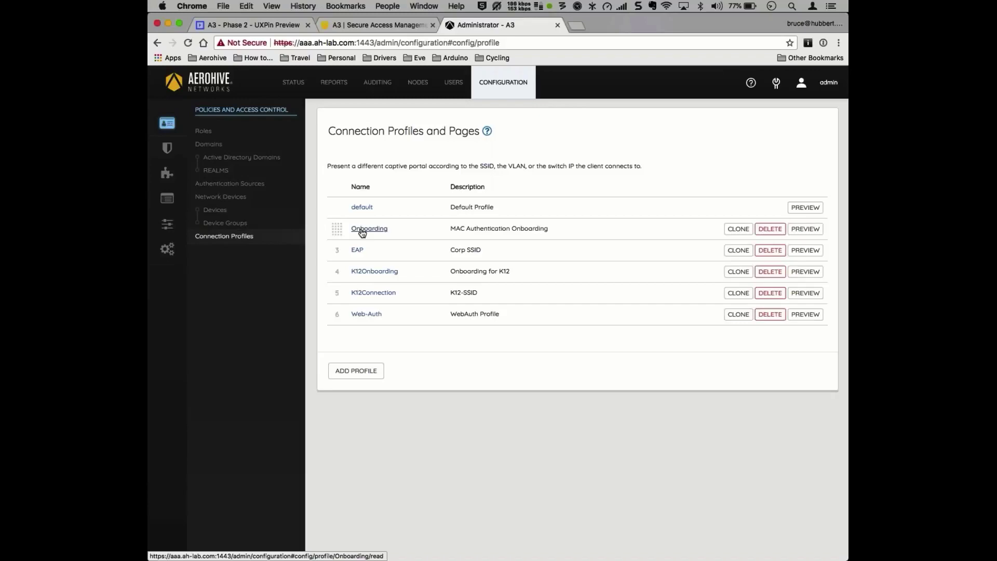
Step: Show the Onboarding profile's Captive Portal settings and inspect its Logo path field
{"action": "left_click", "coordinate": [362, 231]}
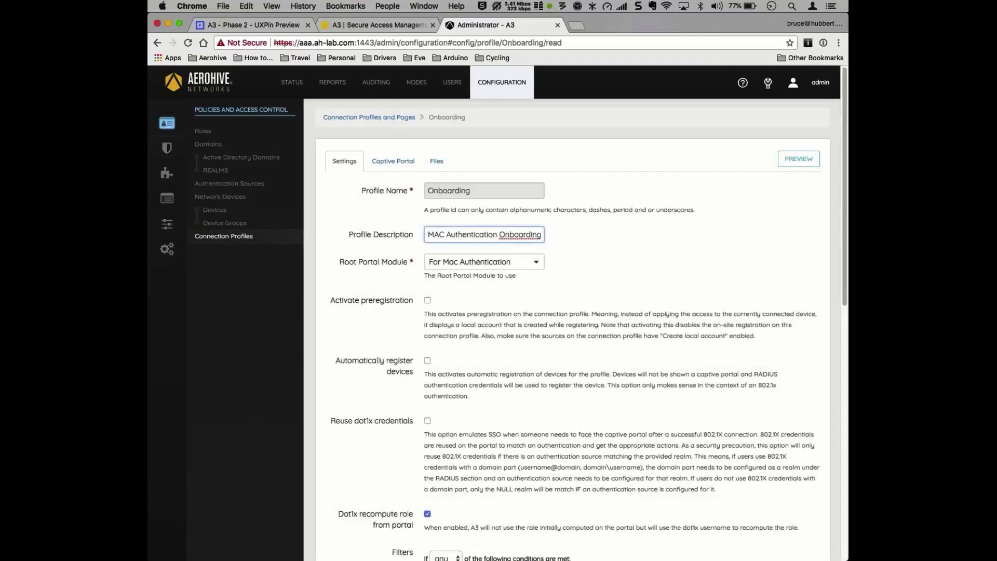
{"action": "scroll", "coordinate": [571, 327], "scroll_direction": "down", "scroll_amount": 5}
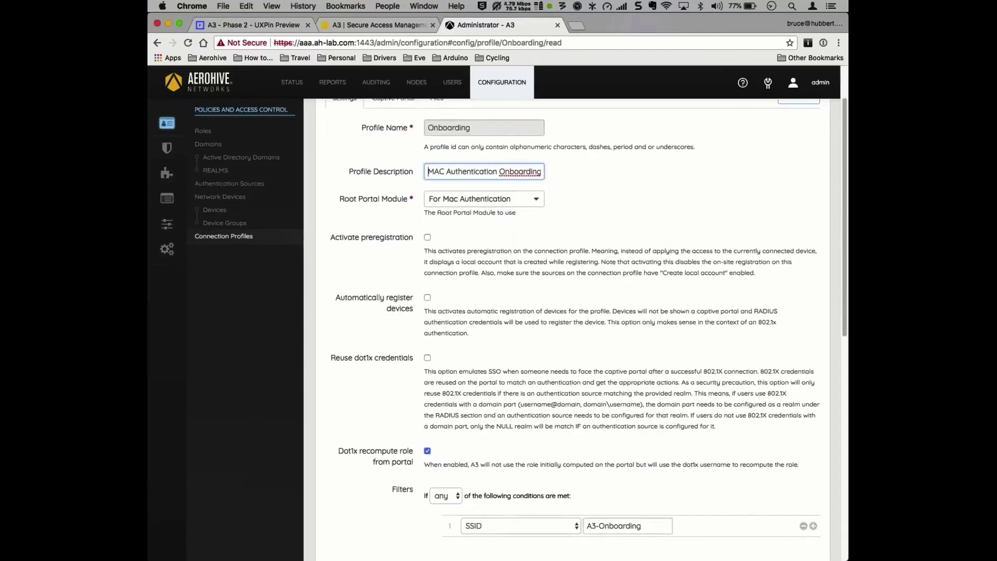
{"action": "scroll", "coordinate": [527, 317], "scroll_direction": "down", "scroll_amount": 8}
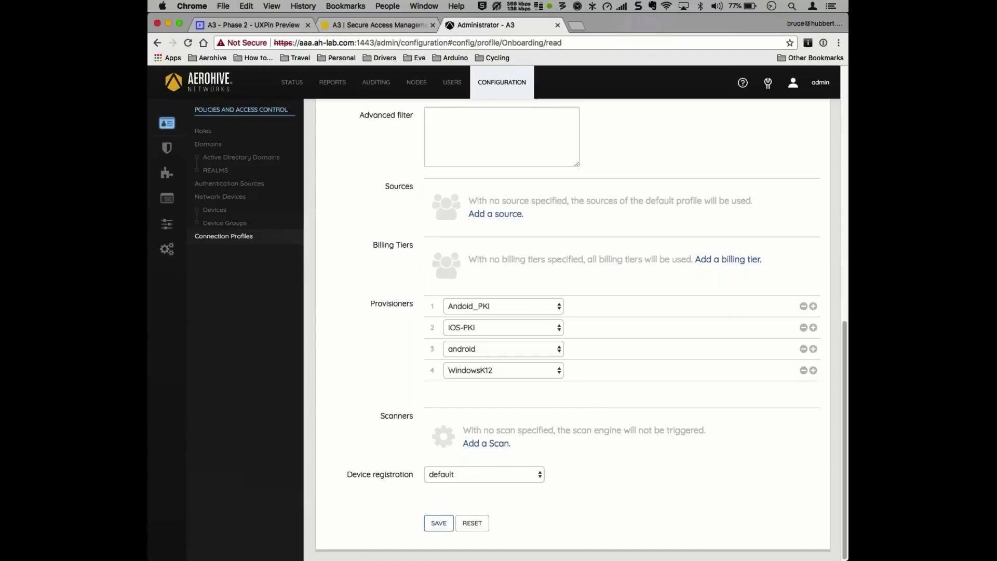
{"action": "scroll", "coordinate": [571, 333], "scroll_direction": "up", "scroll_amount": 10}
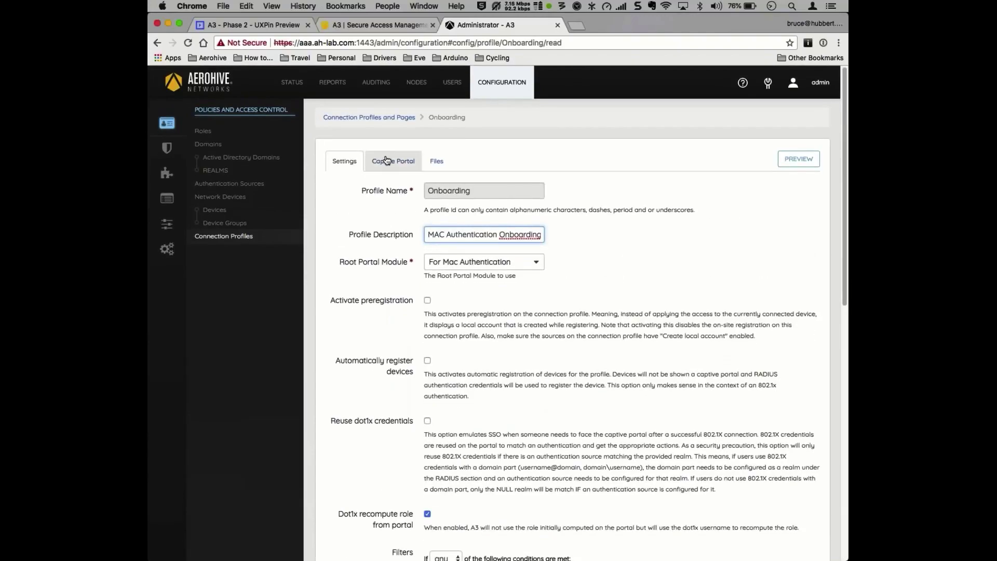
{"action": "left_click", "coordinate": [393, 162]}
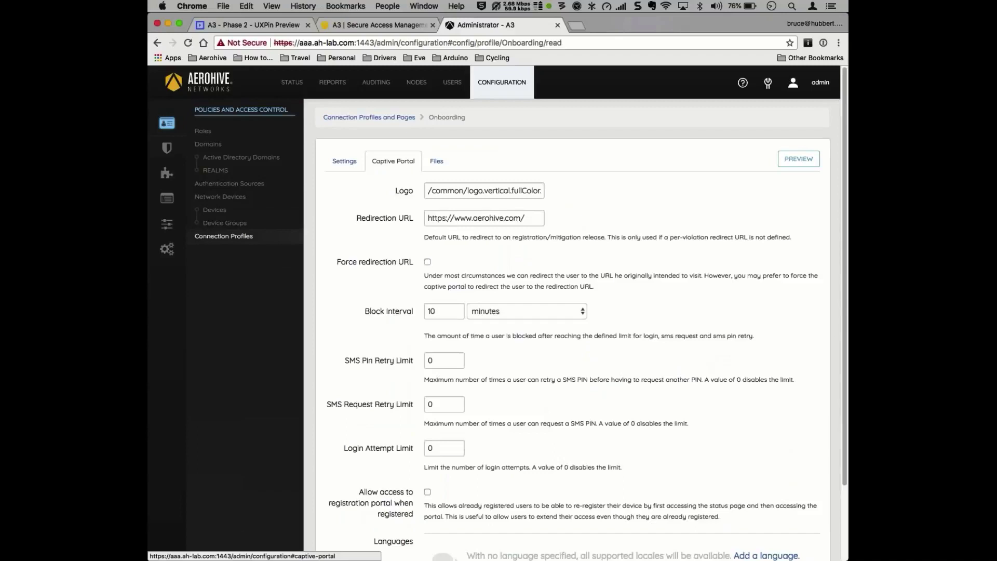
{"action": "left_click", "coordinate": [448, 193]}
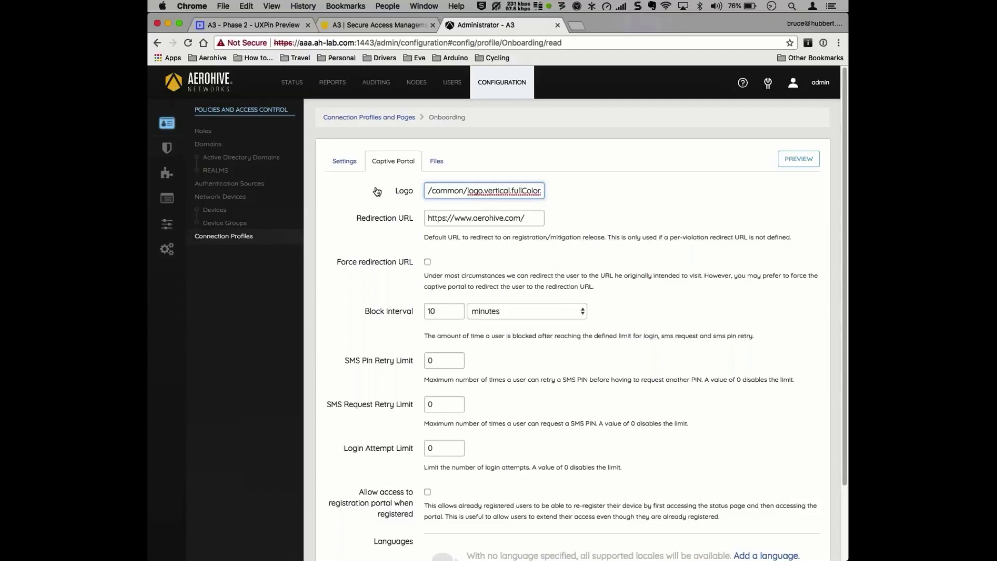
{"action": "left_click", "coordinate": [799, 160]}
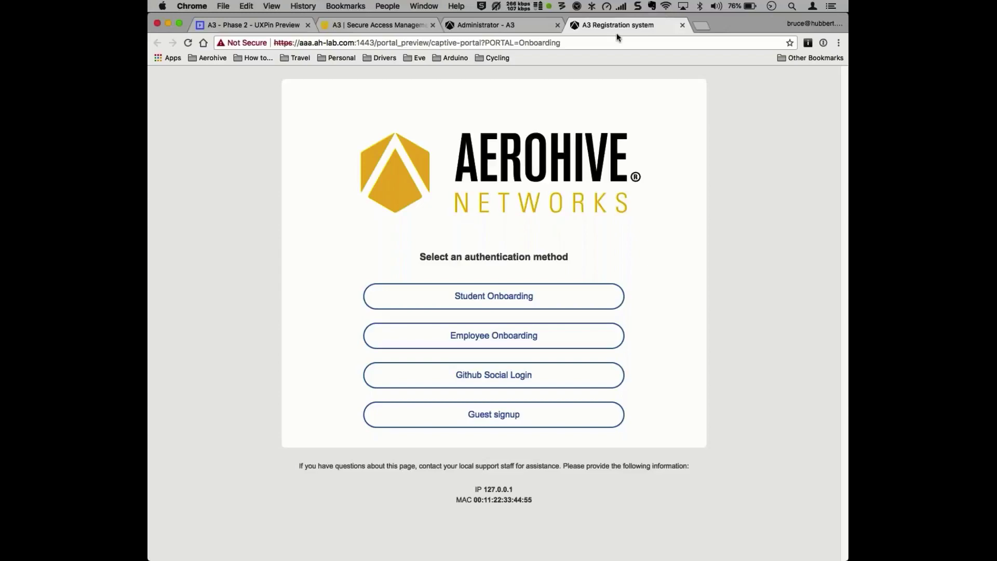
{"action": "left_click_drag", "start_coordinate": [618, 25], "coordinate": [587, 48]}
{"action": "left_click_drag", "start_coordinate": [820, 39], "coordinate": [823, 15]}
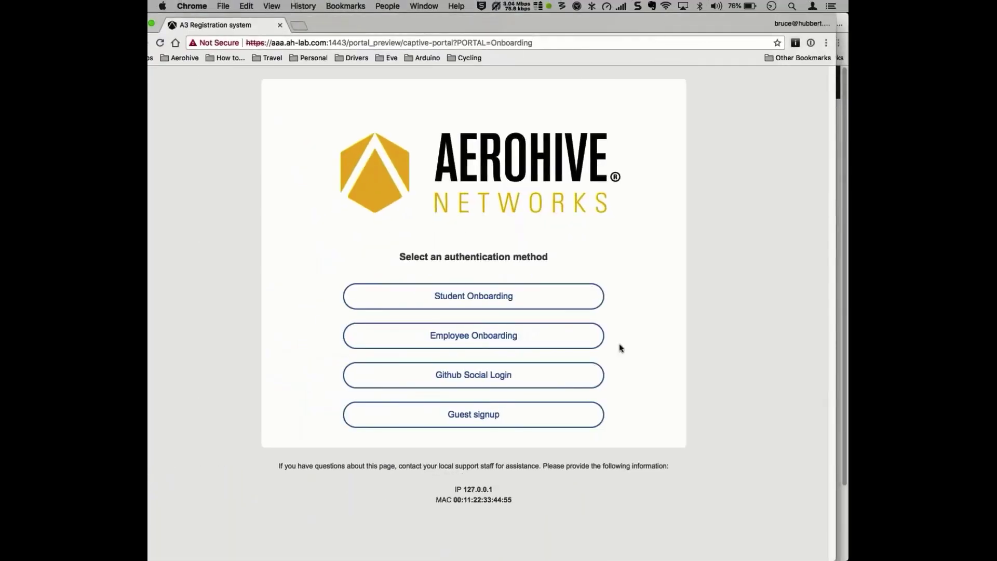
{"action": "left_click", "coordinate": [529, 420]}
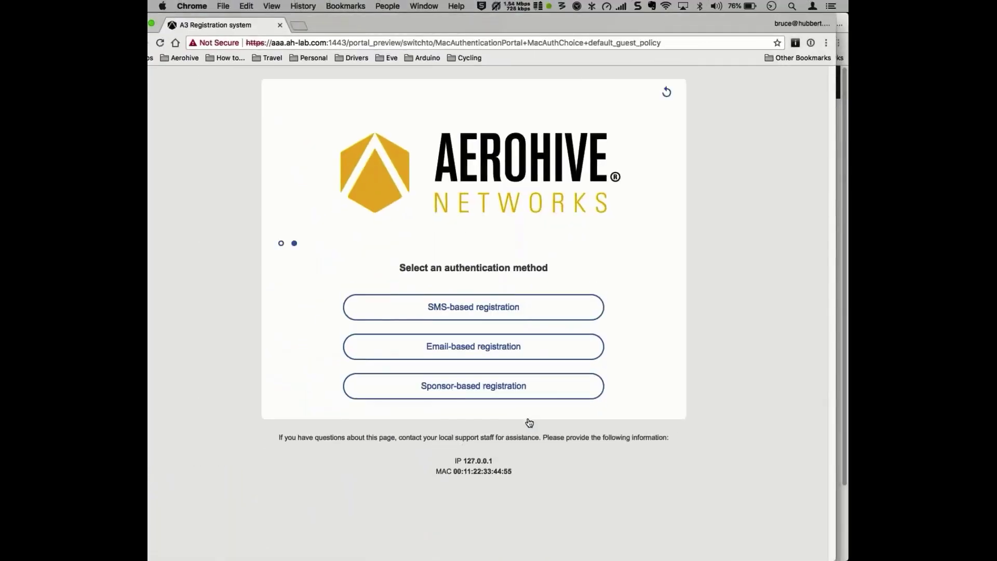
{"action": "left_click", "coordinate": [475, 355]}
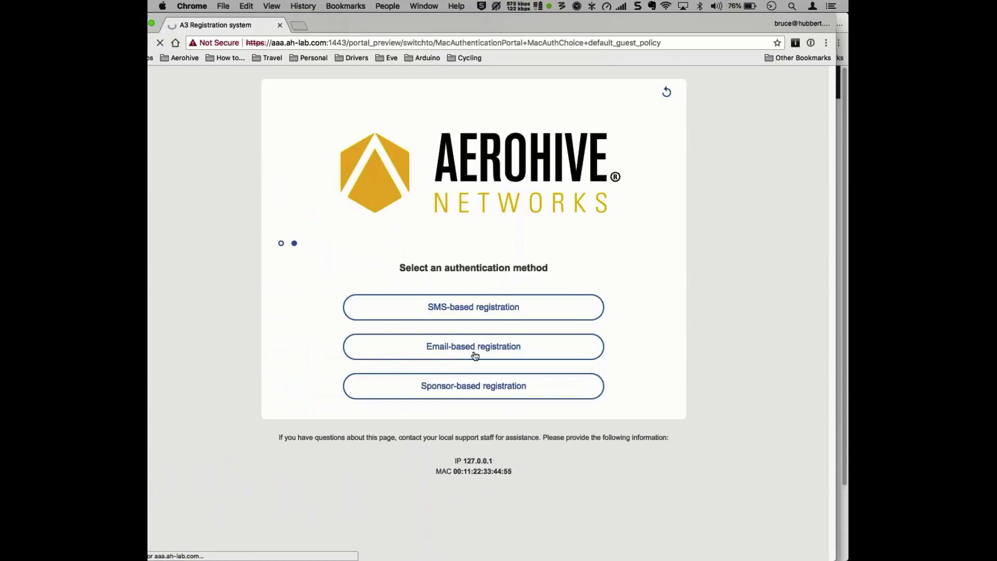
{"action": "scroll", "coordinate": [431, 351], "scroll_direction": "down", "scroll_amount": 3}
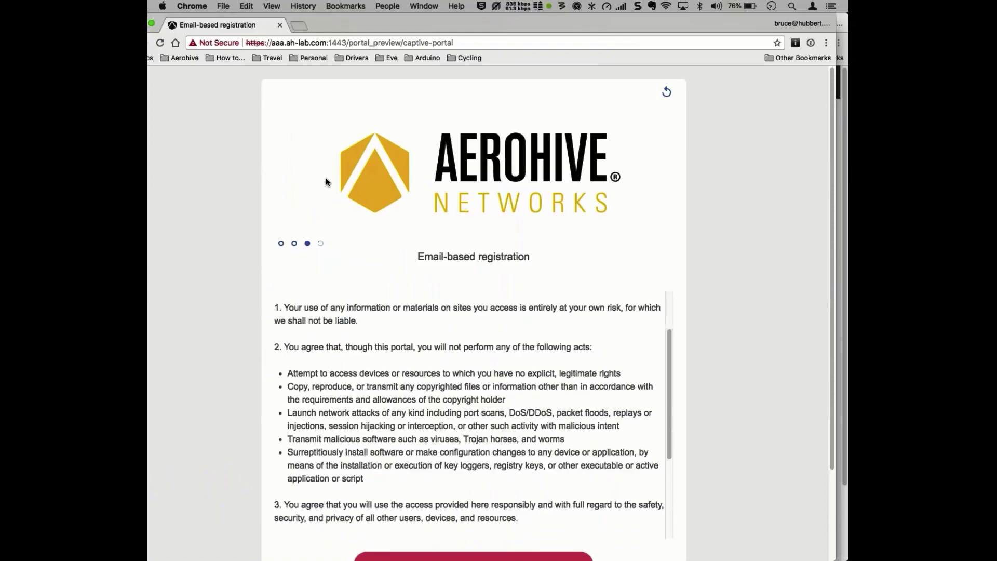
{"action": "left_click", "coordinate": [280, 26]}
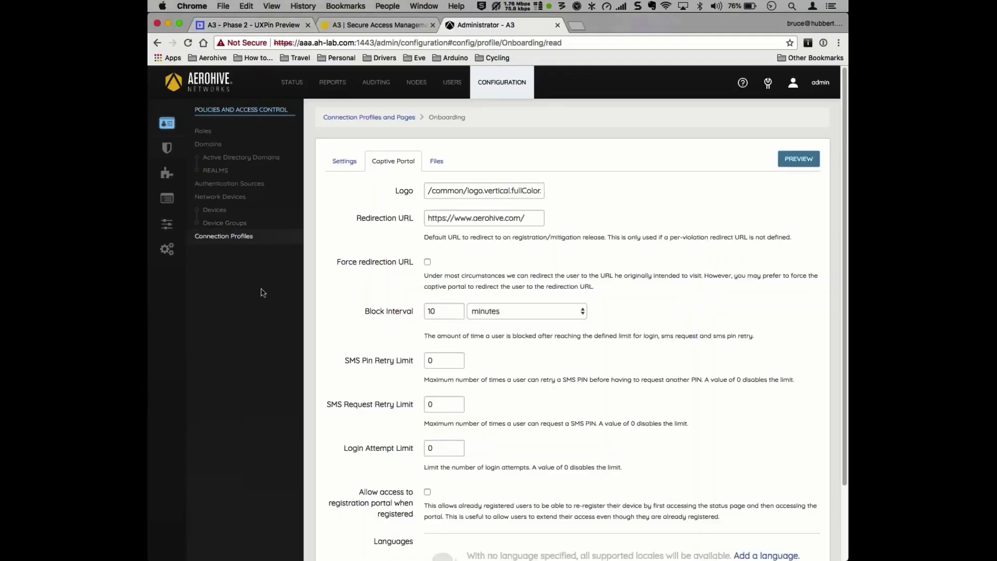
Step: Scroll through the Compliance Violations table's actions, target roles and on/off states
{"action": "left_click", "coordinate": [167, 150]}
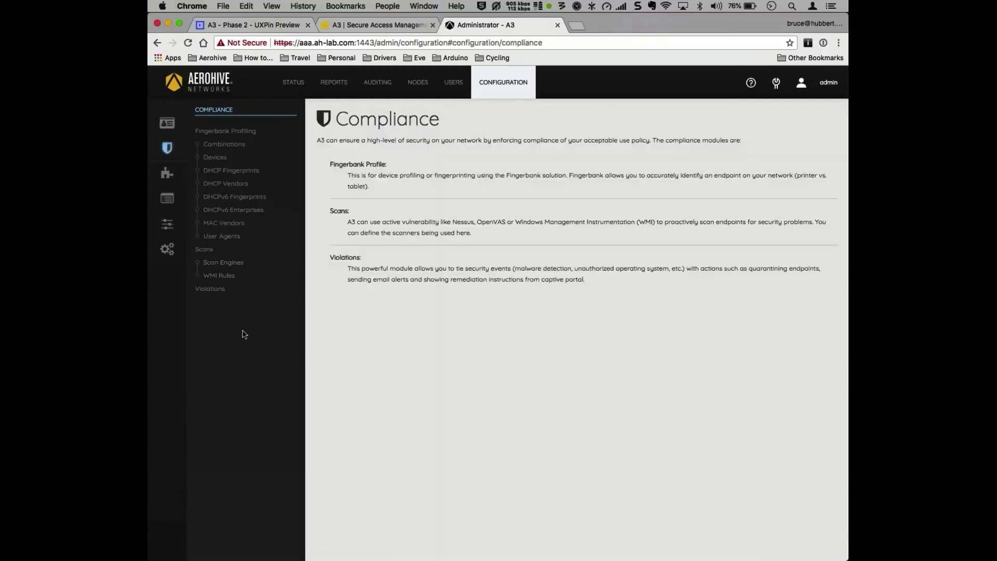
{"action": "left_click", "coordinate": [213, 292]}
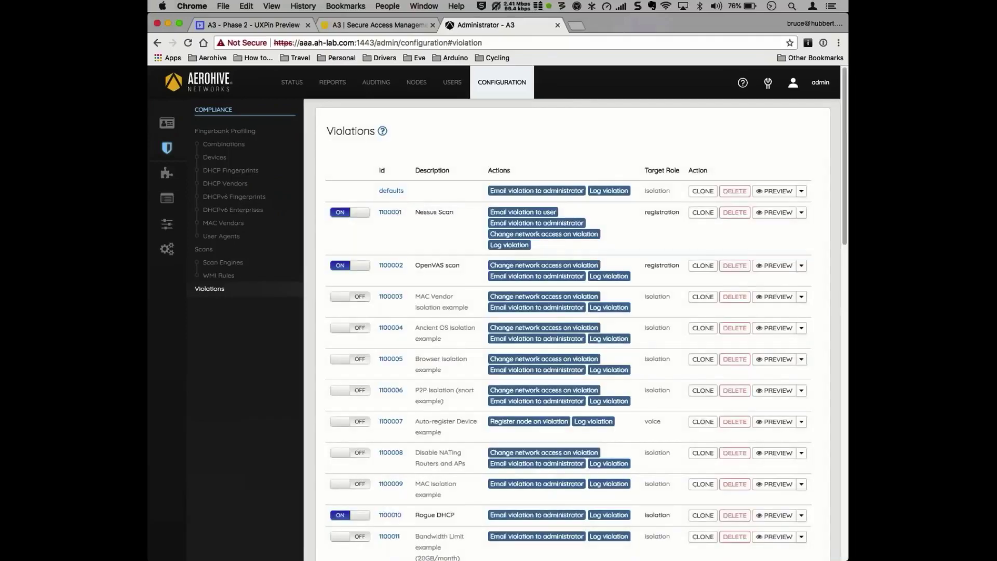
{"action": "scroll", "coordinate": [571, 332], "scroll_direction": "down", "scroll_amount": 3}
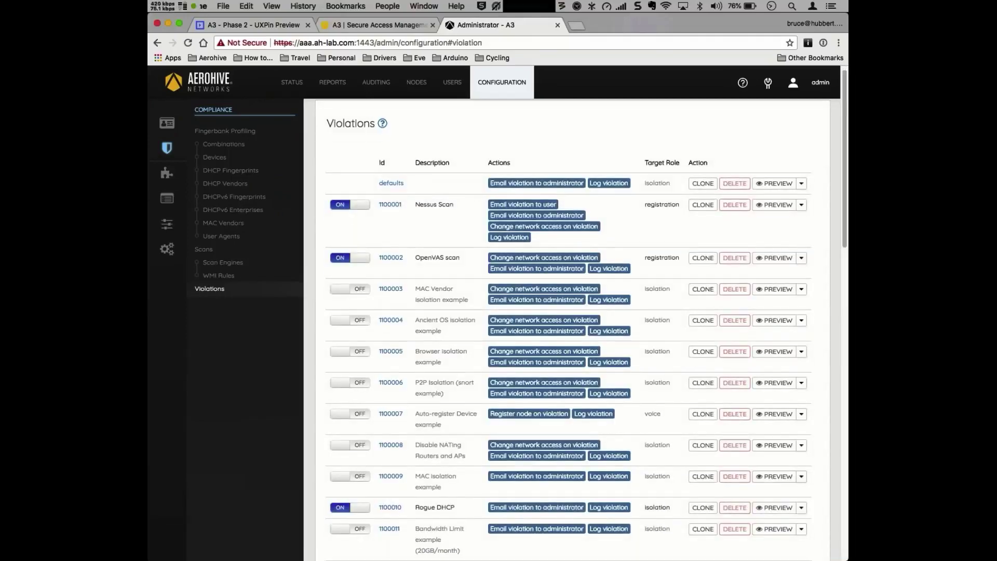
{"action": "scroll", "coordinate": [571, 332], "scroll_direction": "down", "scroll_amount": 10}
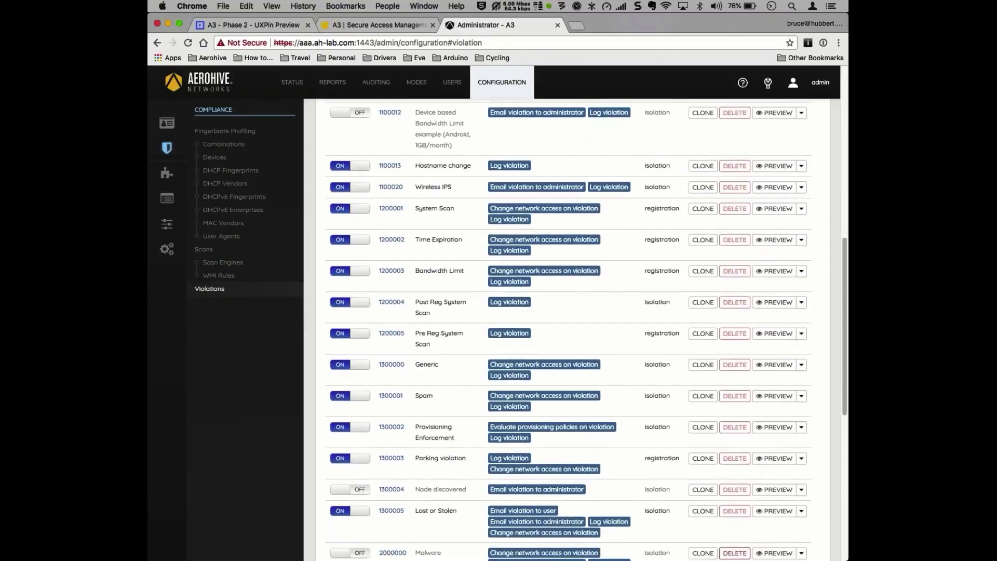
{"action": "scroll", "coordinate": [429, 326], "scroll_direction": "up", "scroll_amount": 12}
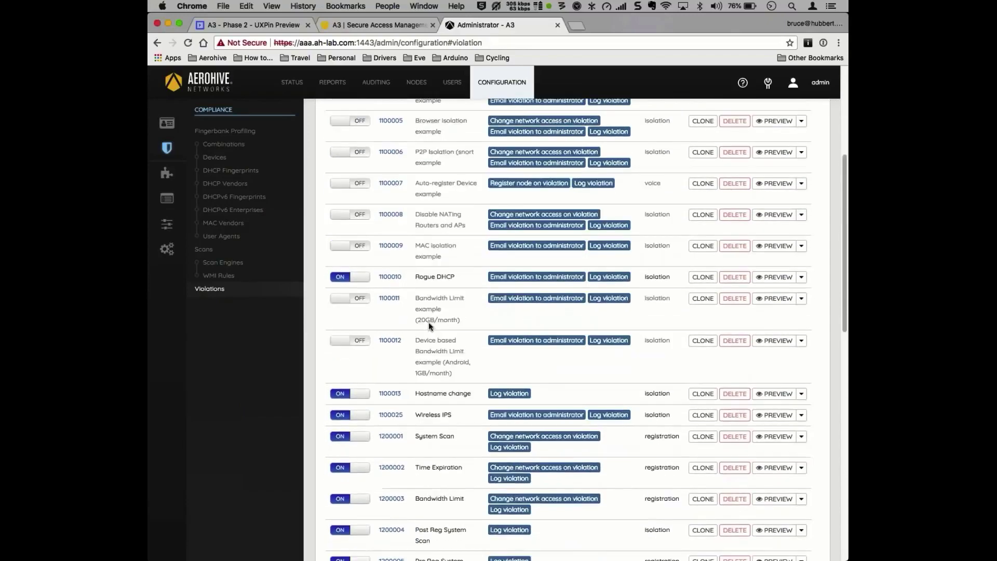
{"action": "scroll", "coordinate": [428, 322], "scroll_direction": "down", "scroll_amount": 20}
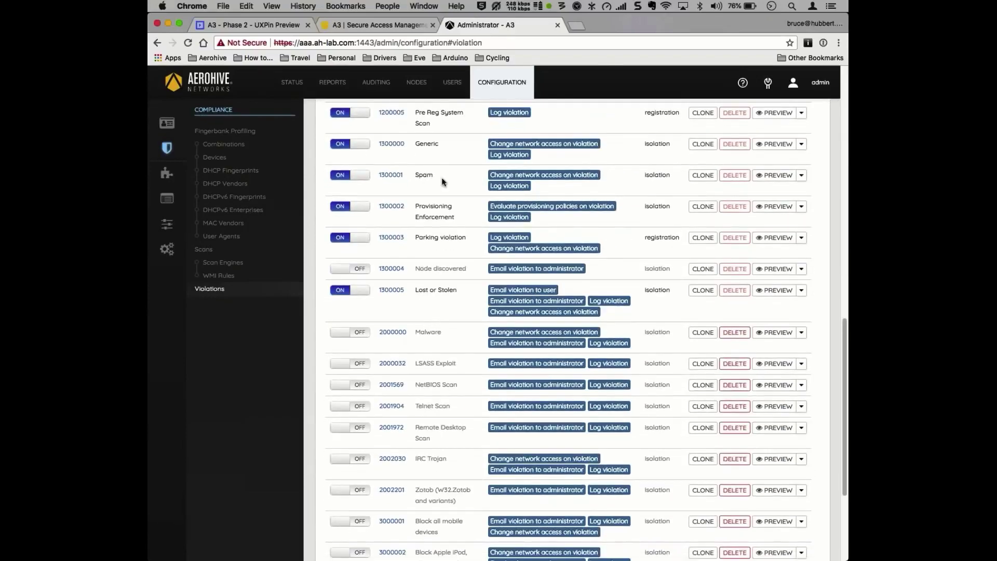
{"action": "scroll", "coordinate": [443, 184], "scroll_direction": "up", "scroll_amount": 6}
{"action": "scroll", "coordinate": [443, 184], "scroll_direction": "up", "scroll_amount": 6}
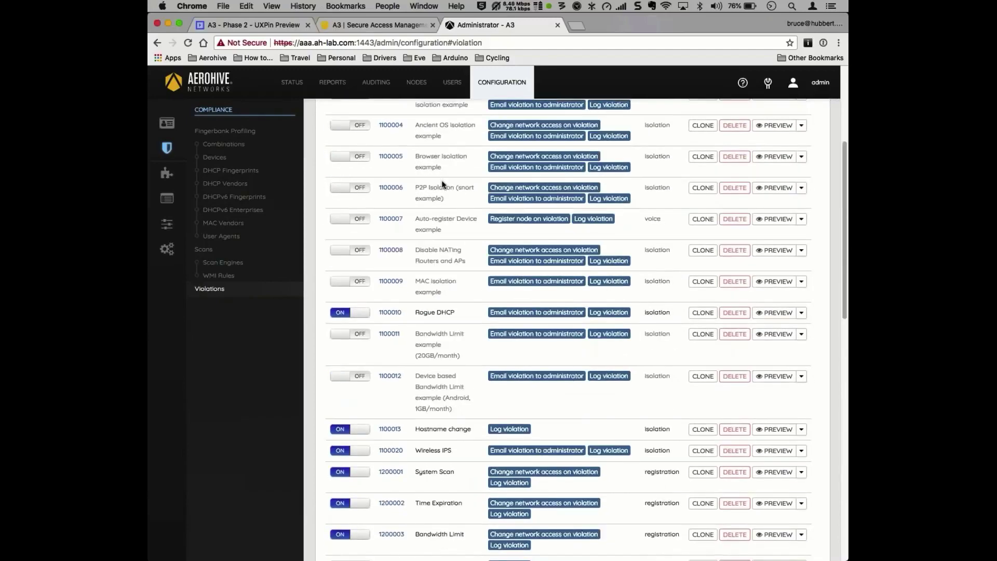
{"action": "scroll", "coordinate": [443, 184], "scroll_direction": "up", "scroll_amount": 1}
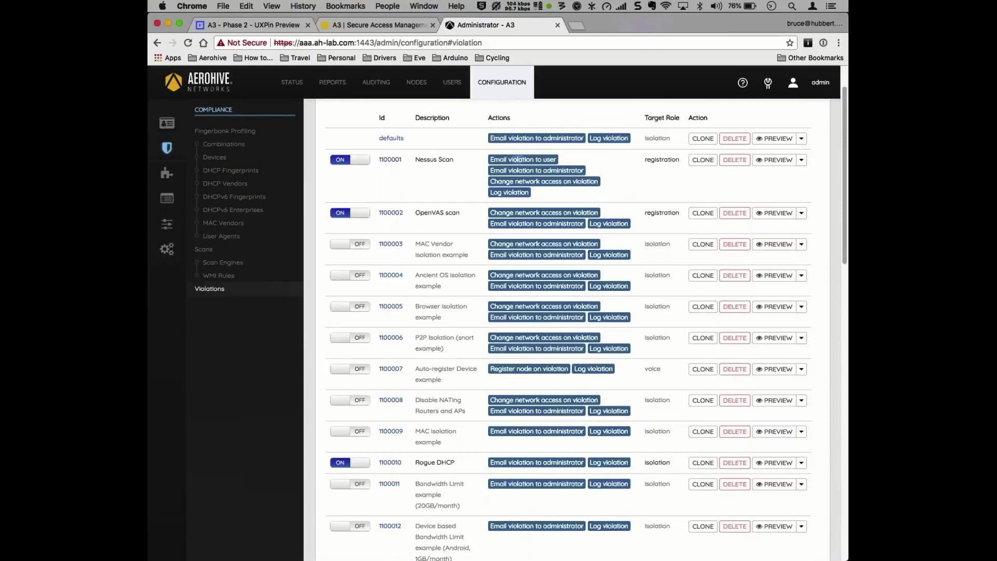
{"action": "left_click_drag", "start_coordinate": [513, 162], "coordinate": [490, 160]}
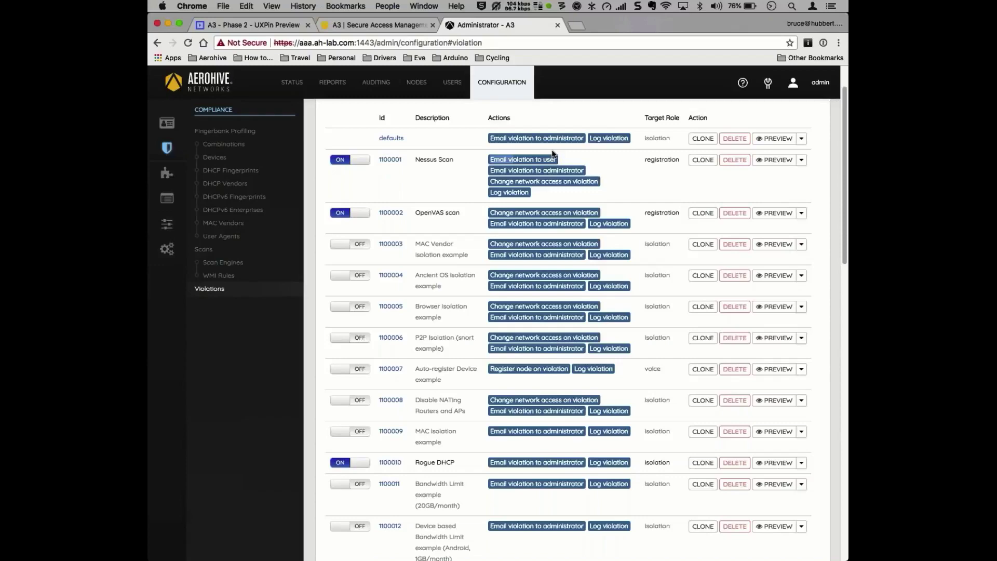
{"action": "left_click", "coordinate": [388, 161]}
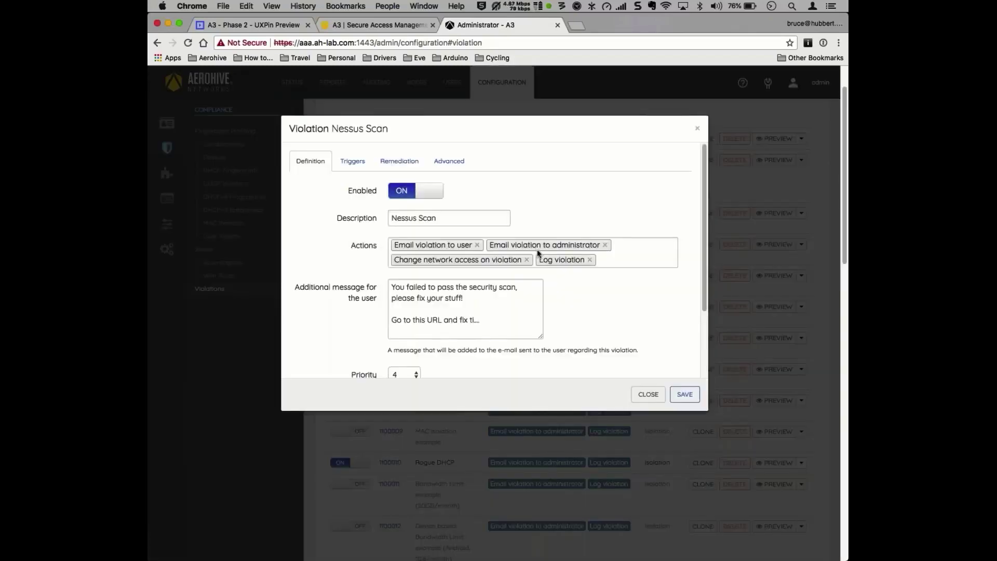
{"action": "left_click", "coordinate": [628, 252]}
{"action": "scroll", "coordinate": [627, 326], "scroll_direction": "down", "scroll_amount": 1}
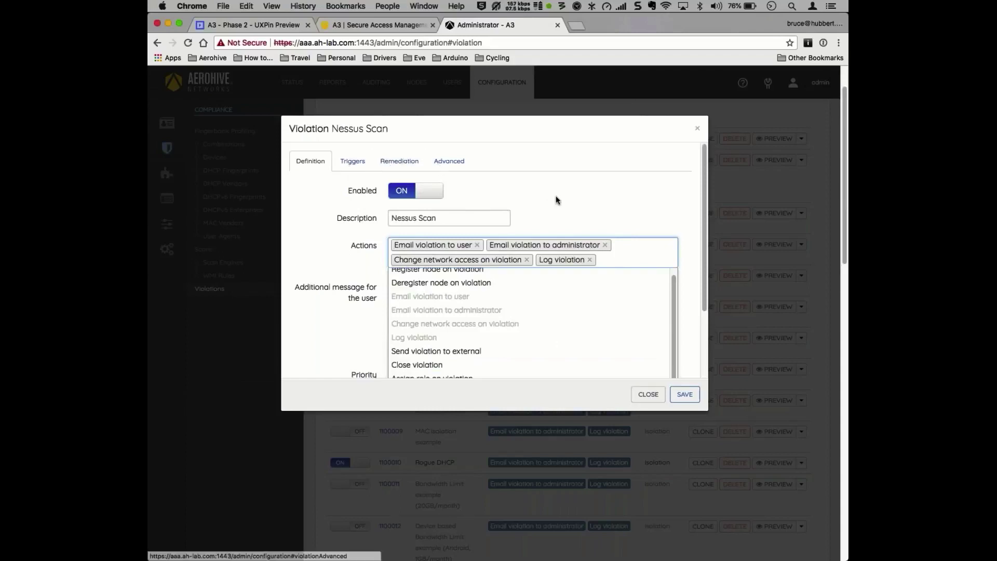
{"action": "left_click", "coordinate": [655, 397]}
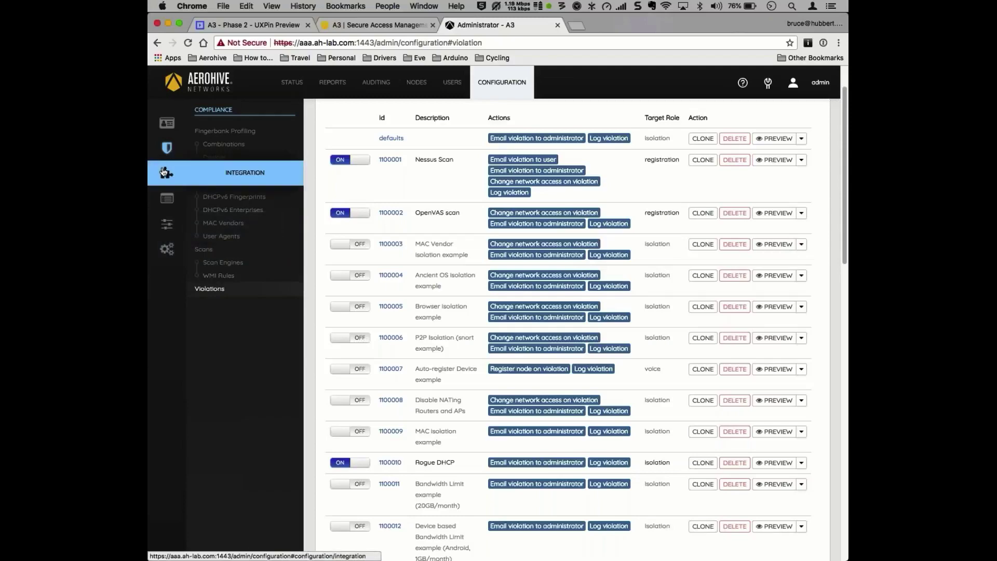
Step: Show the Integration section offering Firewall SSO, Cisco MSE, OPSWAT Metadefender, Syslog and WRIX
{"action": "left_click", "coordinate": [165, 171]}
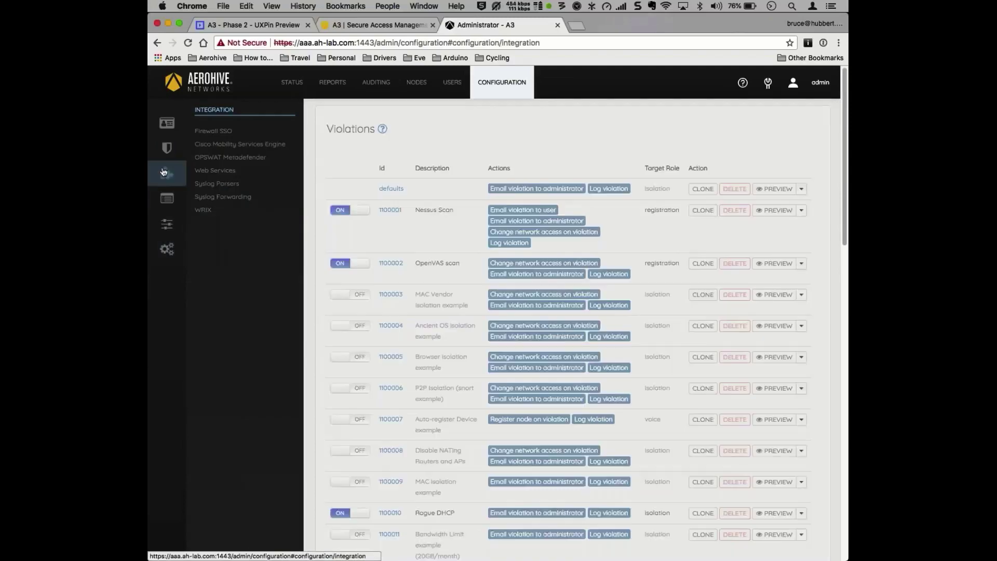